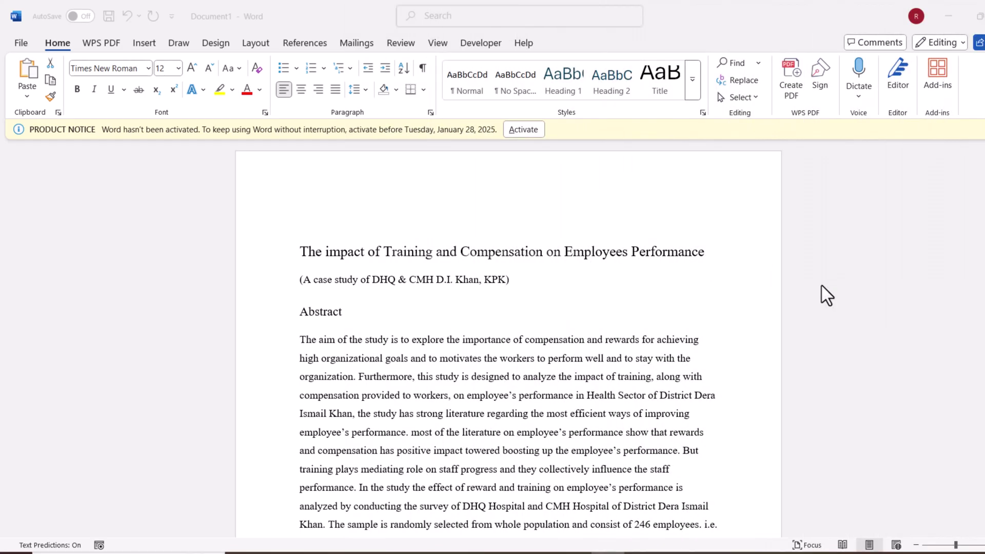
- Look through the research paper's headings and body text from the title page into the literature review
{"action": "scroll", "coordinate": [821, 285], "scroll_direction": "down", "scroll_amount": 1}
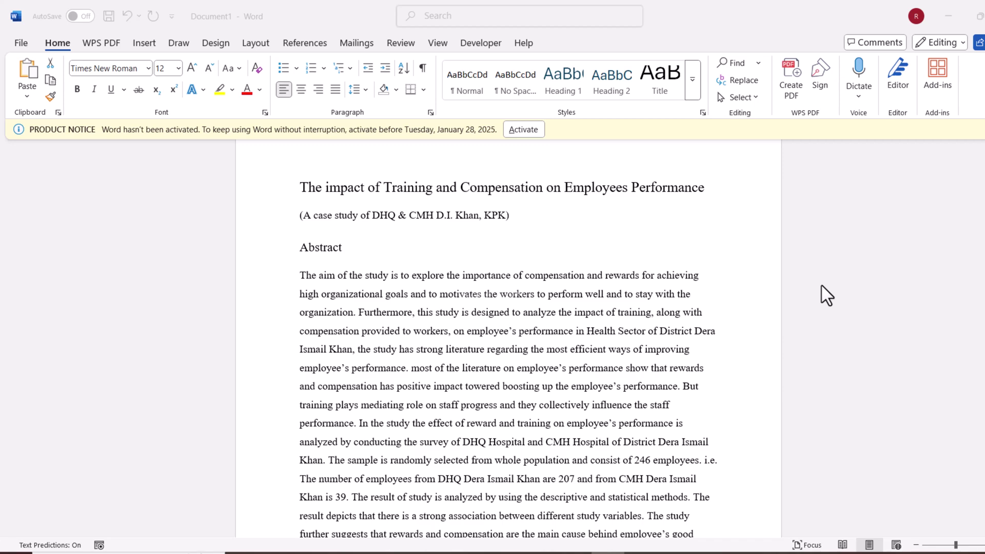
{"action": "scroll", "coordinate": [826, 295], "scroll_direction": "down", "scroll_amount": 9}
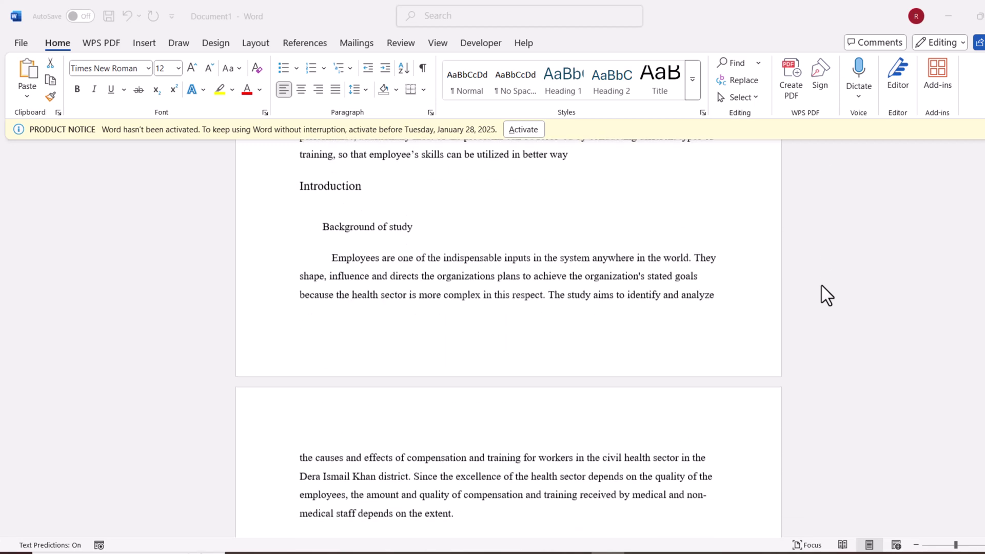
{"action": "scroll", "coordinate": [826, 296], "scroll_direction": "down", "scroll_amount": 10}
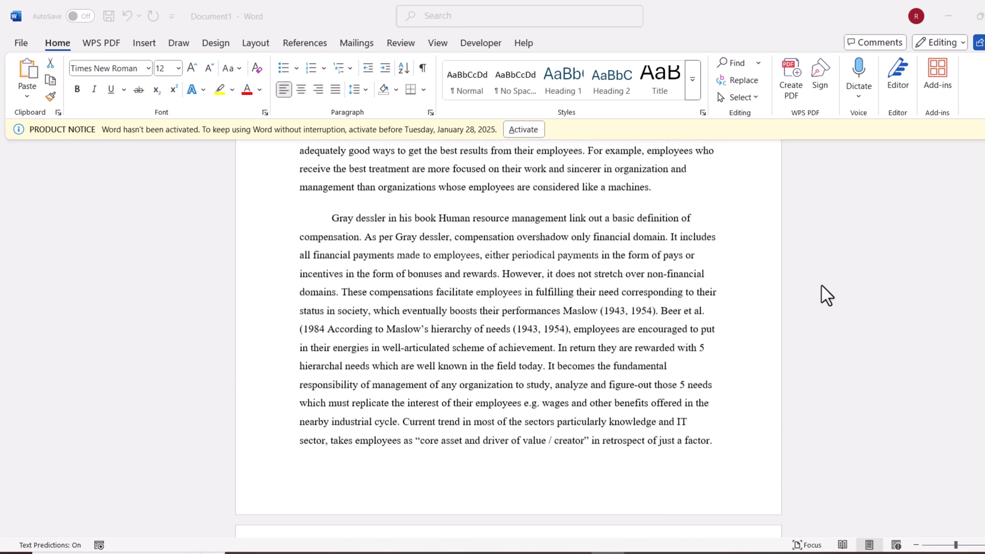
{"action": "scroll", "coordinate": [826, 296], "scroll_direction": "down", "scroll_amount": 11}
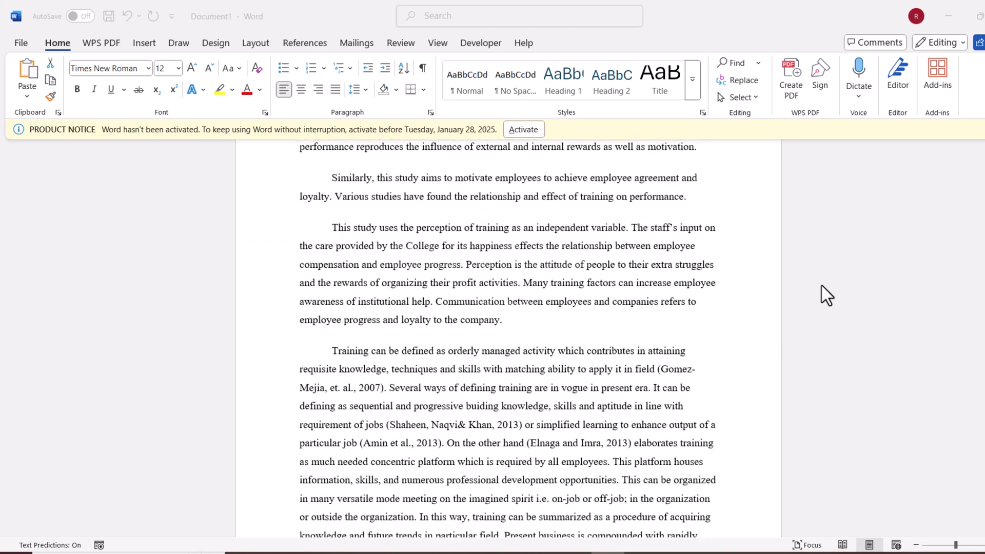
{"action": "scroll", "coordinate": [825, 296], "scroll_direction": "down", "scroll_amount": 8}
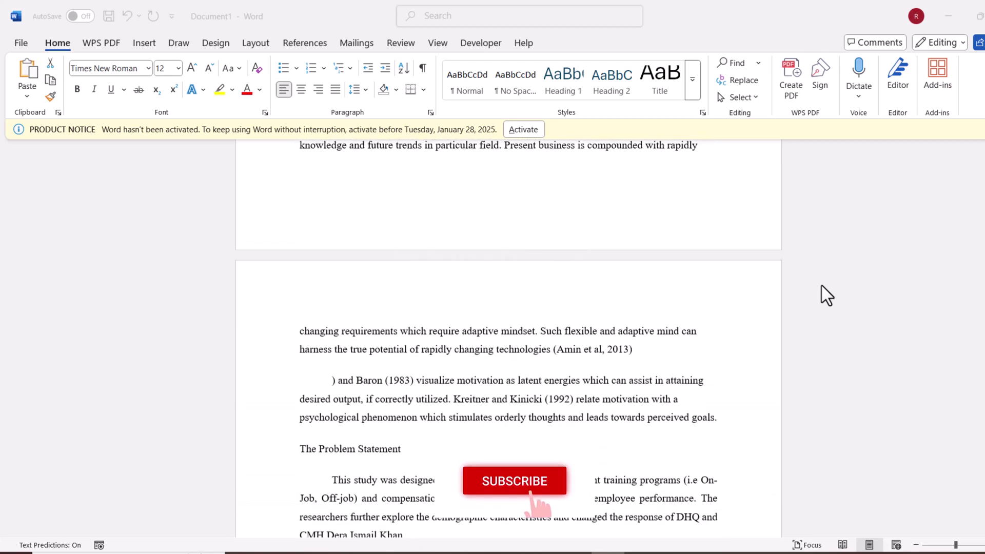
{"action": "scroll", "coordinate": [826, 295], "scroll_direction": "down", "scroll_amount": 10}
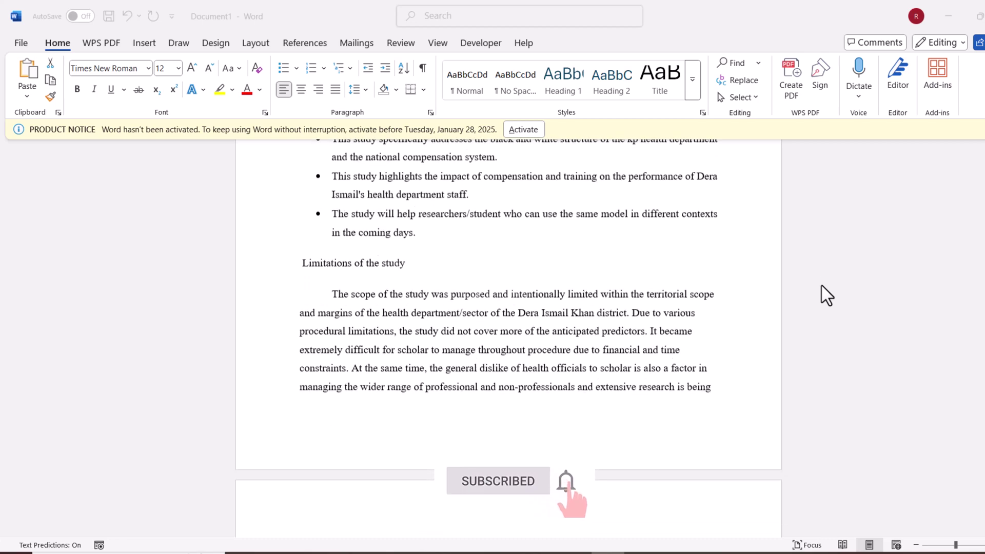
{"action": "scroll", "coordinate": [826, 295], "scroll_direction": "down", "scroll_amount": 10}
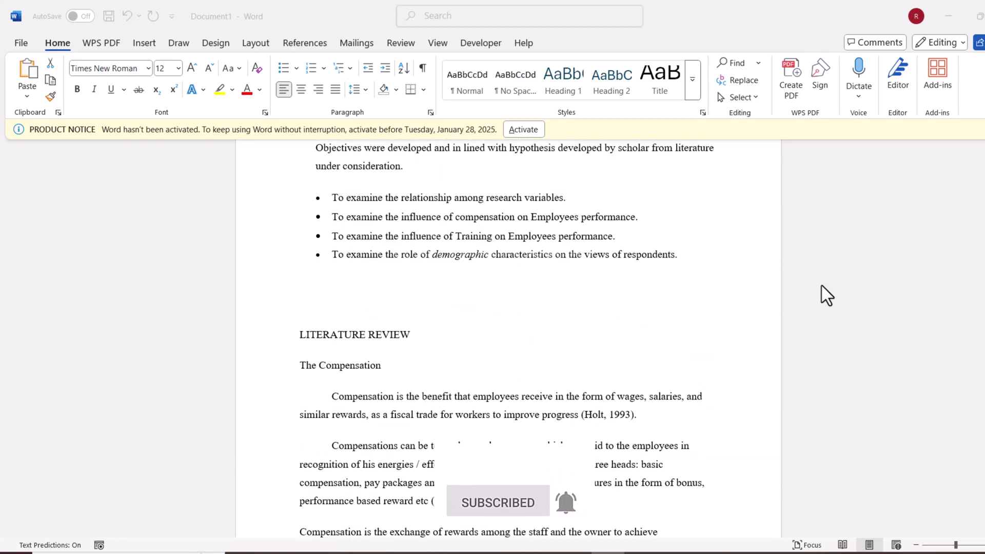
{"action": "scroll", "coordinate": [826, 295], "scroll_direction": "down", "scroll_amount": 10}
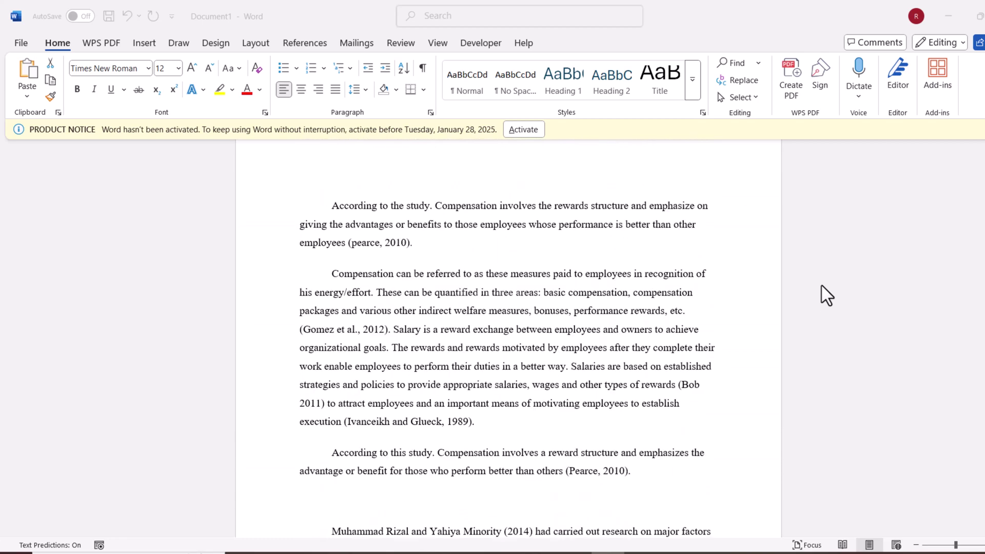
{"action": "scroll", "coordinate": [826, 295], "scroll_direction": "down", "scroll_amount": 5}
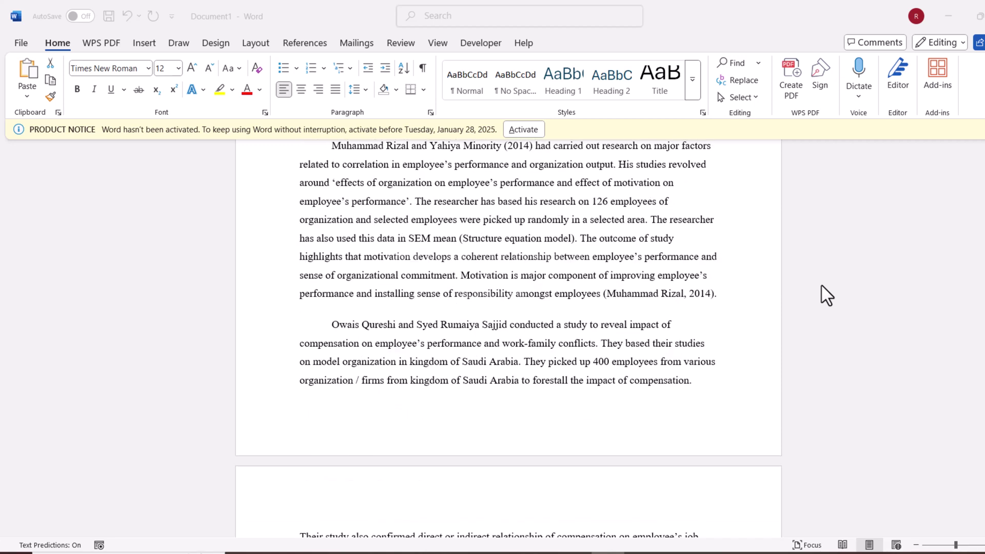
{"action": "scroll", "coordinate": [825, 295], "scroll_direction": "down", "scroll_amount": 3}
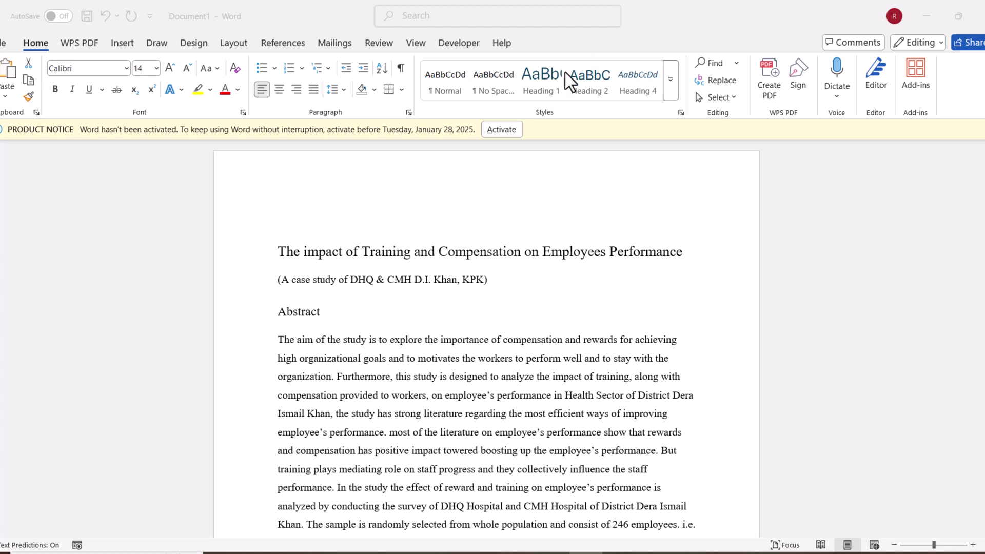
- Bring up the document's full style list and open the Manage Styles settings
{"action": "left_click", "coordinate": [683, 114]}
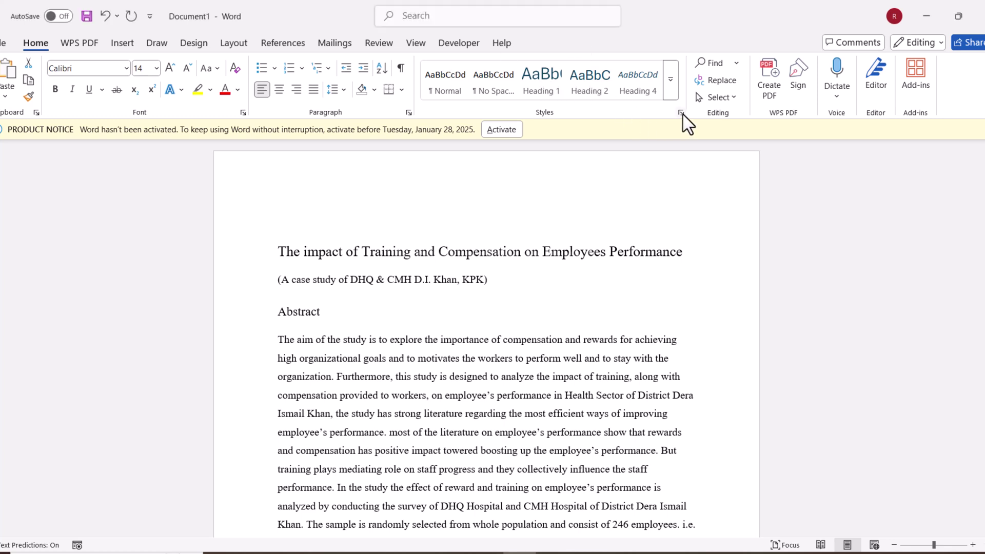
{"action": "left_click", "coordinate": [681, 112]}
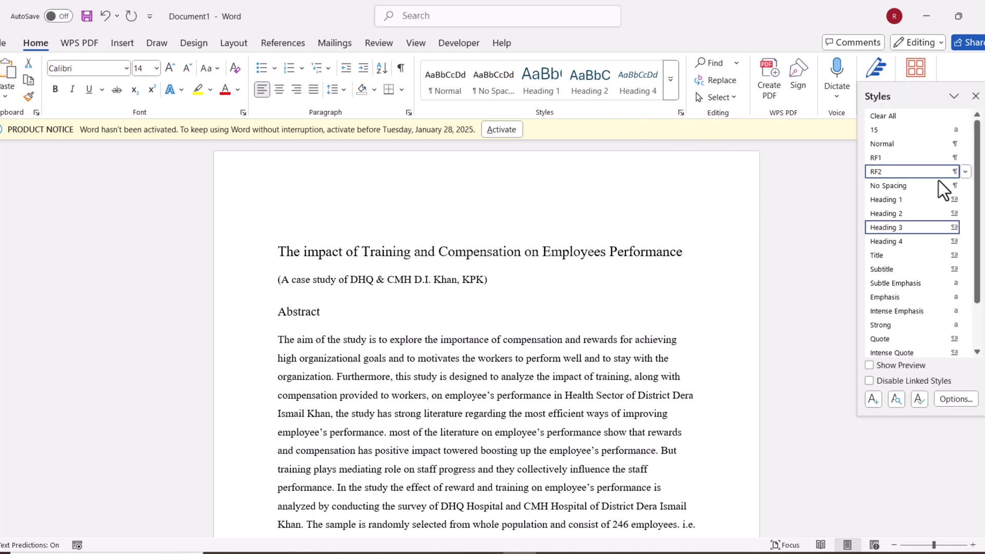
{"action": "scroll", "coordinate": [939, 308], "scroll_direction": "down", "scroll_amount": 1}
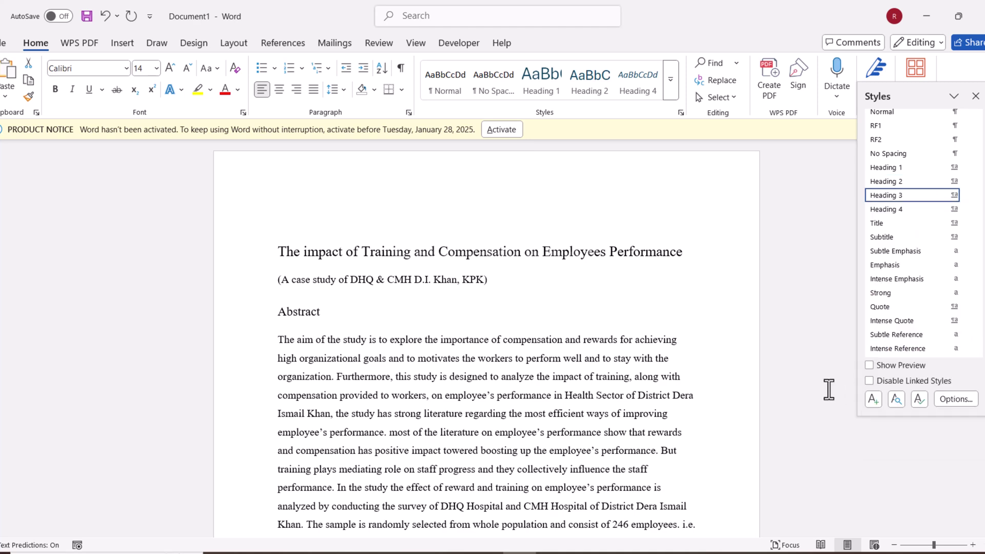
{"action": "left_click", "coordinate": [919, 399]}
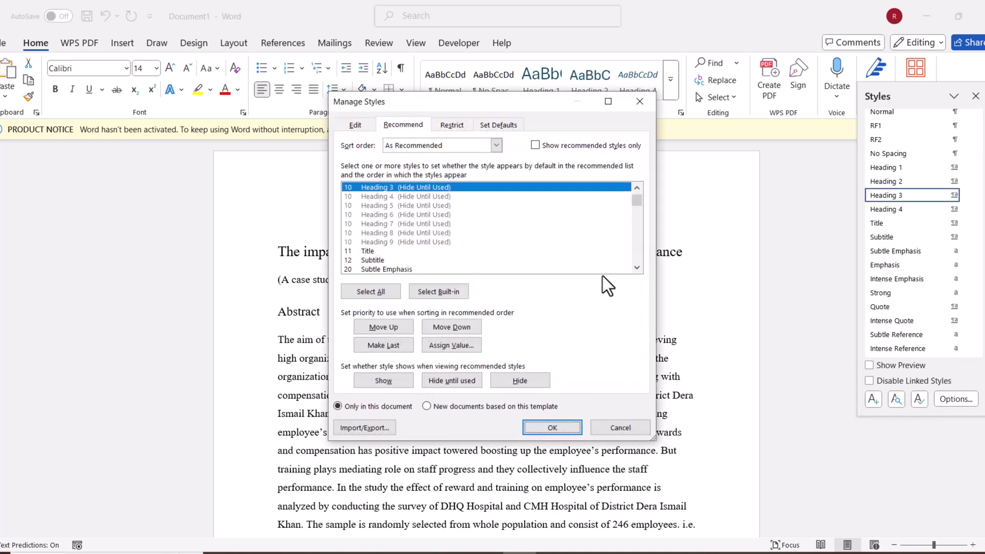
{"action": "left_click", "coordinate": [354, 126]}
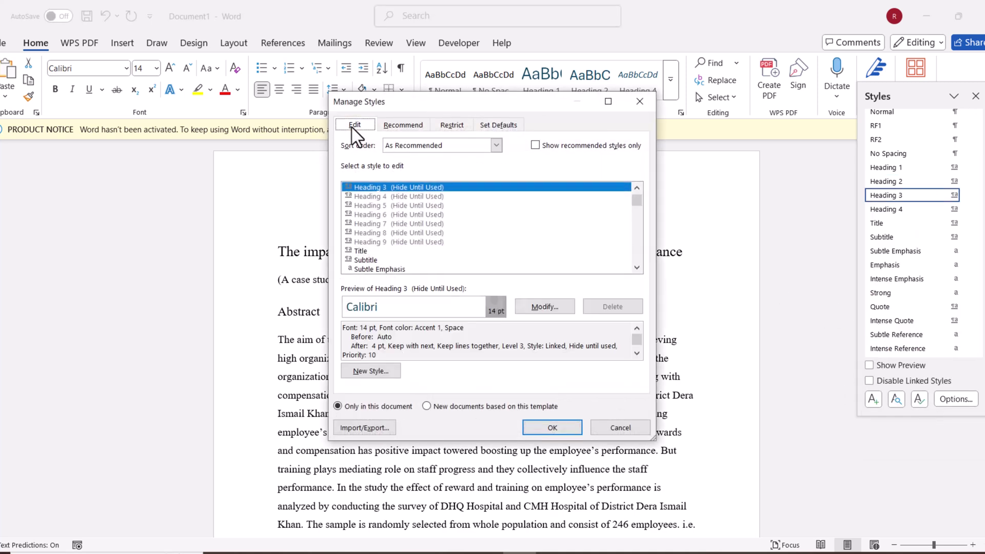
- Set the Heading 2 and Heading 3 styles to Show in the recommended styles and accept the style settings
{"action": "left_click", "coordinate": [402, 126]}
{"action": "scroll", "coordinate": [423, 225], "scroll_direction": "up", "scroll_amount": 1}
{"action": "left_click", "coordinate": [410, 205]}
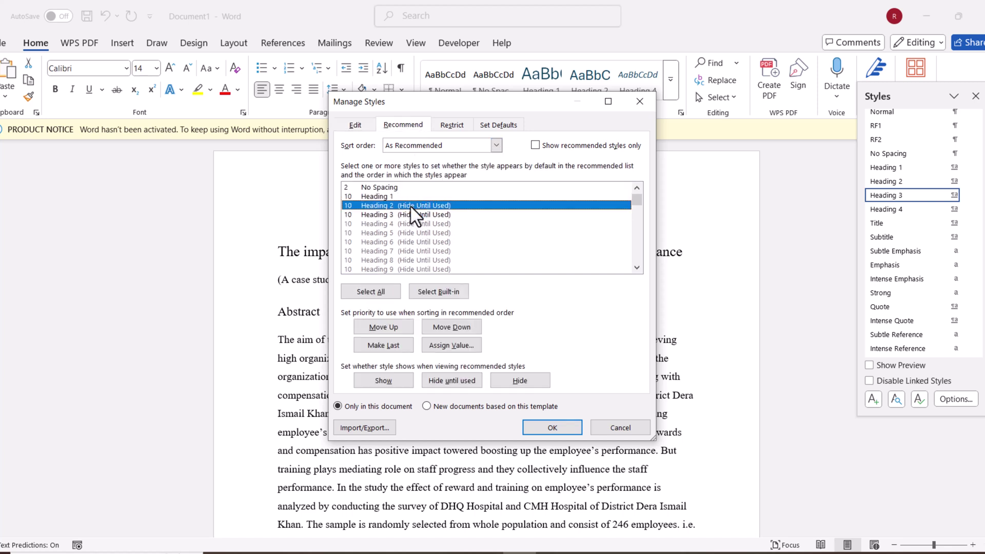
{"action": "left_click", "coordinate": [377, 381]}
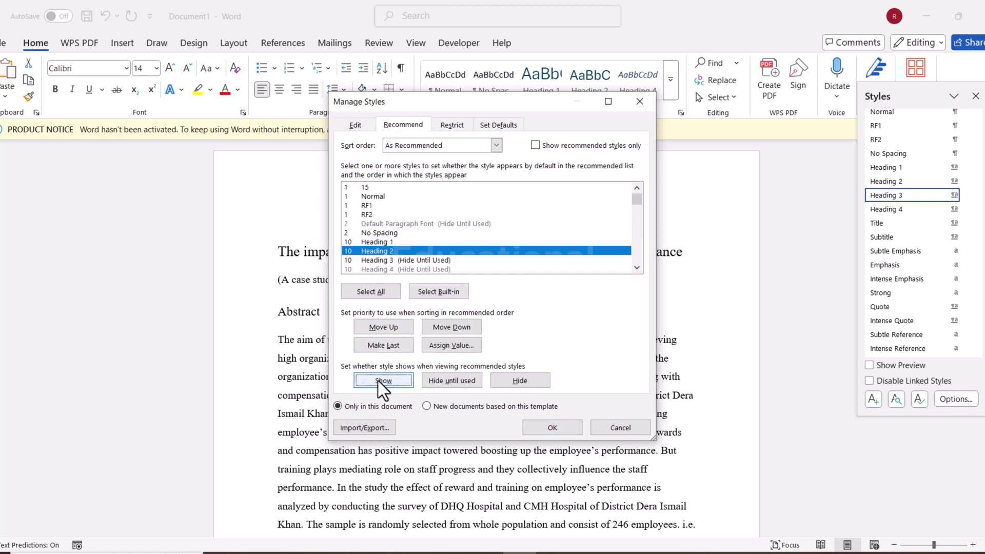
{"action": "left_click", "coordinate": [390, 262]}
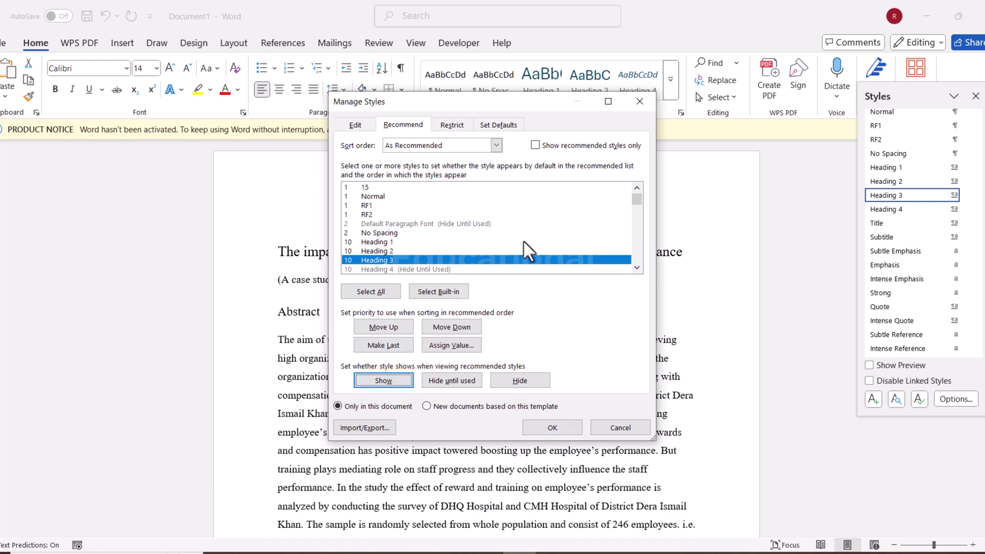
{"action": "scroll", "coordinate": [532, 235], "scroll_direction": "down", "scroll_amount": 5}
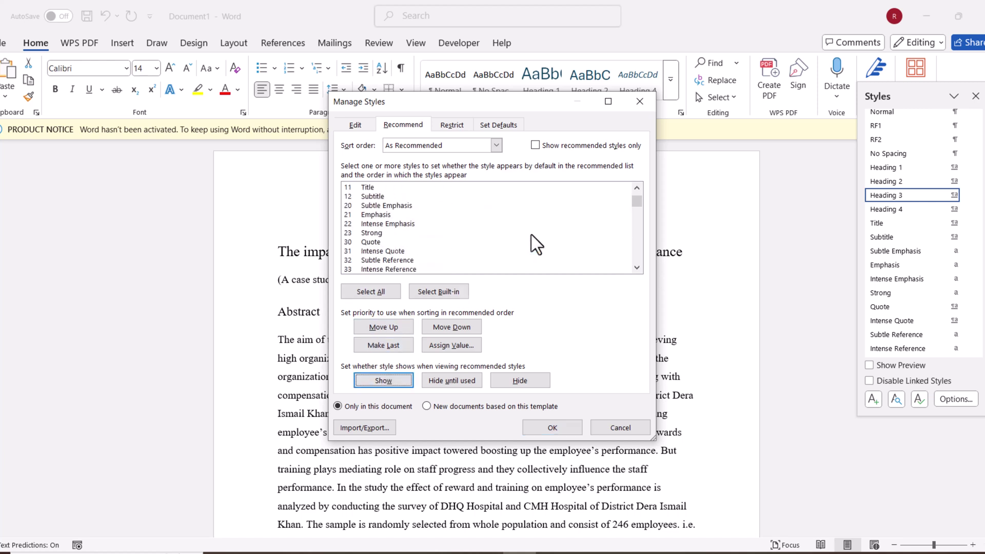
{"action": "scroll", "coordinate": [531, 235], "scroll_direction": "down", "scroll_amount": 10}
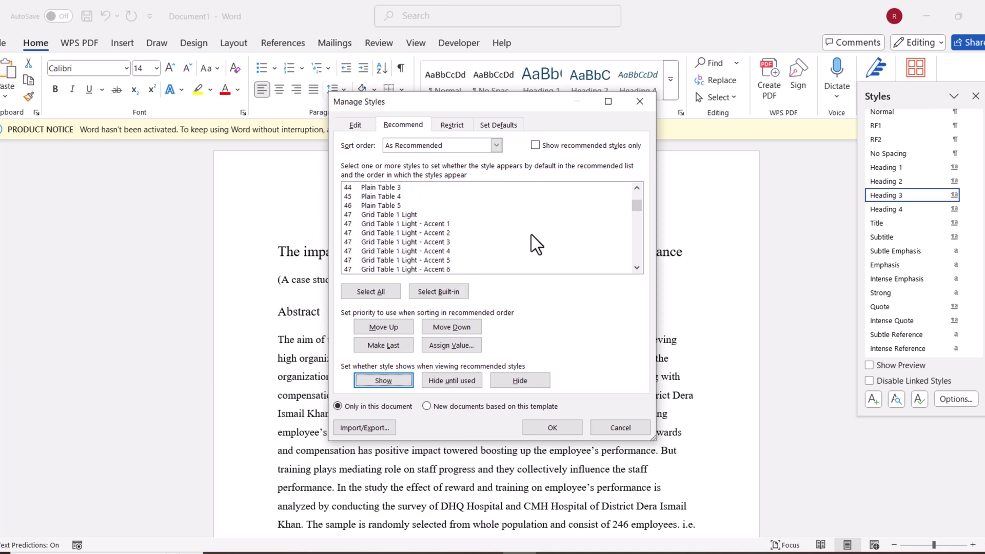
{"action": "scroll", "coordinate": [531, 235], "scroll_direction": "down", "scroll_amount": 16}
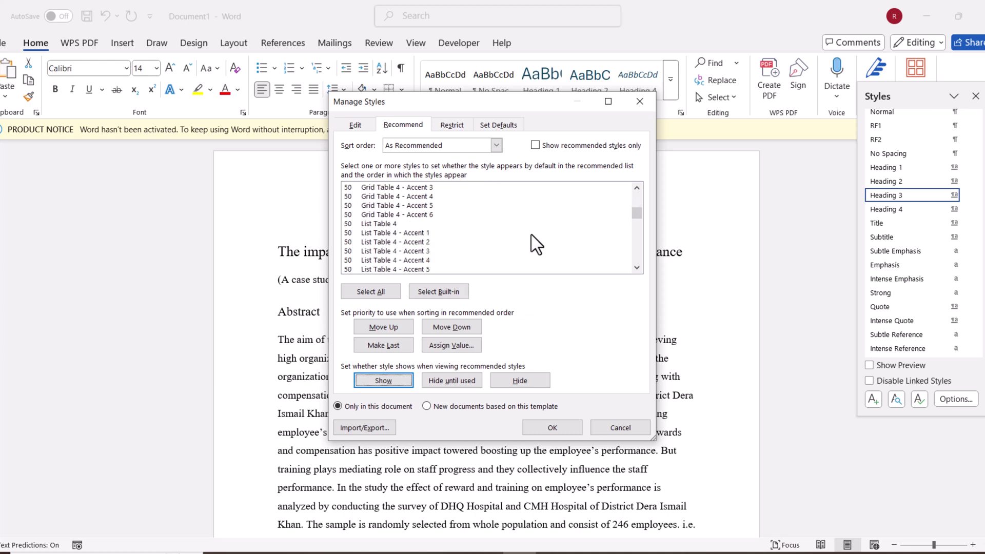
{"action": "scroll", "coordinate": [531, 235], "scroll_direction": "down", "scroll_amount": 5}
{"action": "mouse_move", "coordinate": [635, 215]}
{"action": "left_mouse_down"}
{"action": "mouse_move", "coordinate": [634, 257]}
{"action": "mouse_move", "coordinate": [633, 196]}
{"action": "left_mouse_up"}
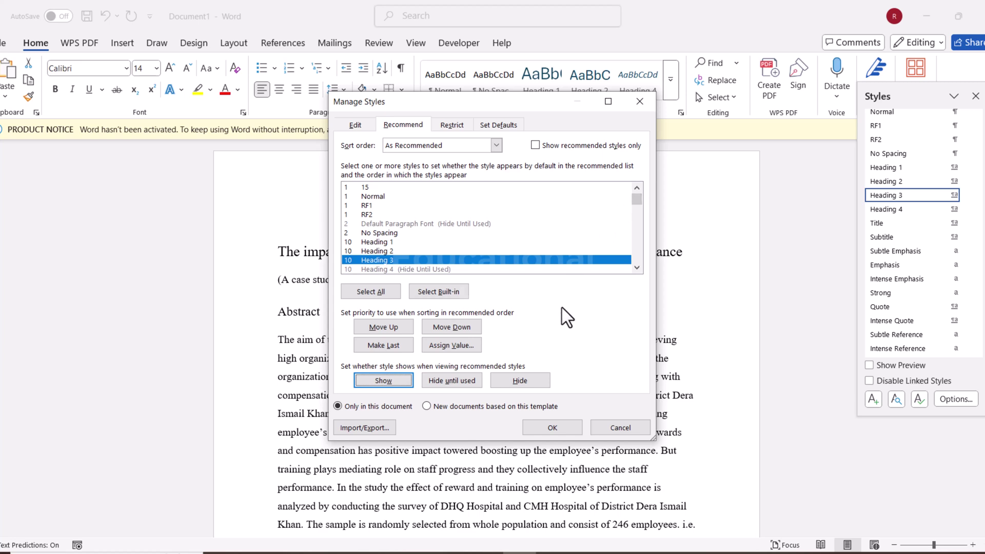
{"action": "left_click", "coordinate": [569, 430]}
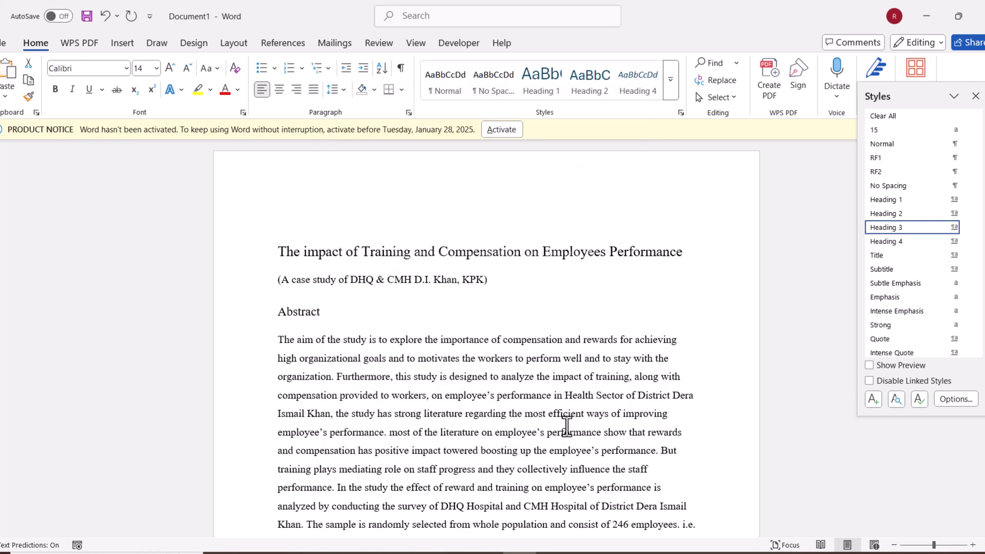
- Apply the Heading 3 style to the Employees Performance heading, keeping the style list open
{"action": "left_click", "coordinate": [868, 229]}
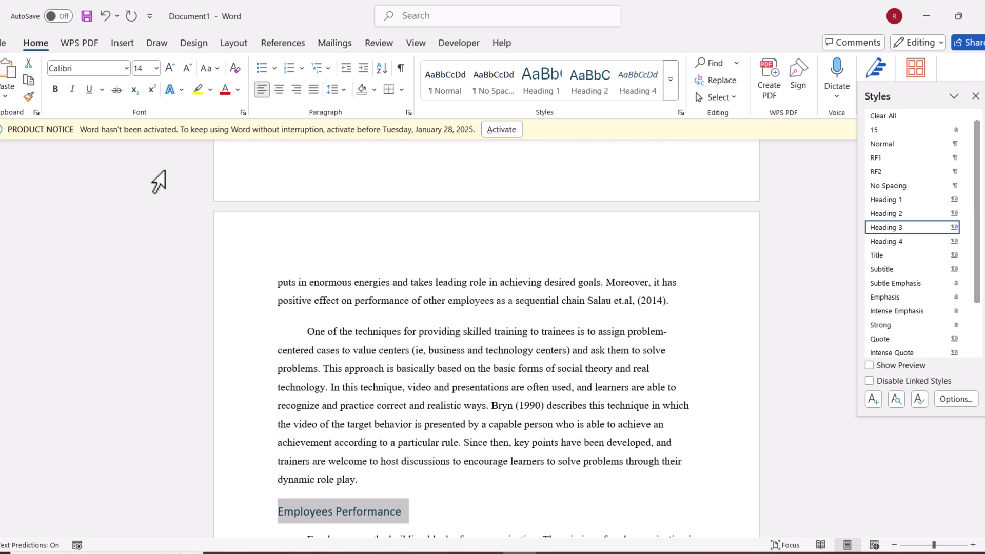
{"action": "key", "text": "ctrl+alt+shift+s"}
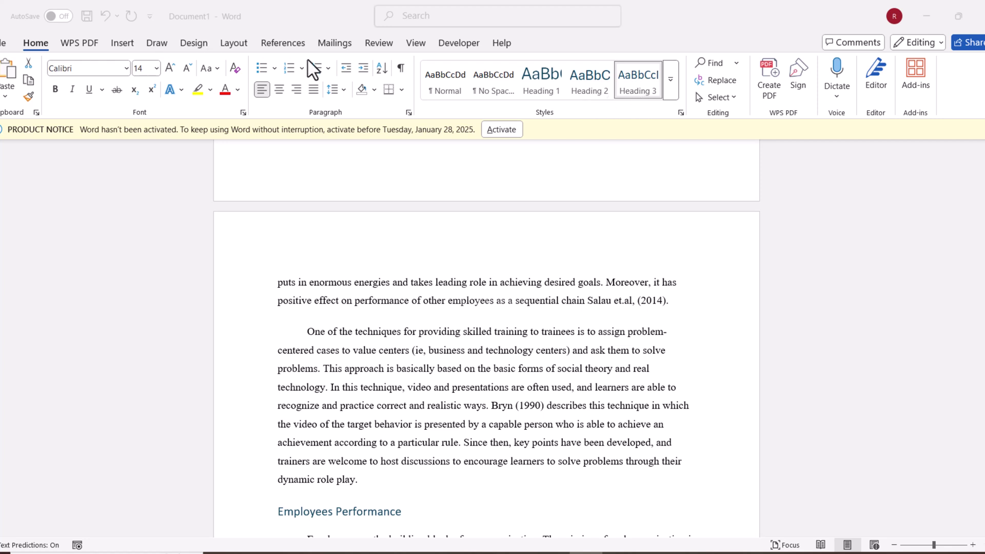
{"action": "key", "text": "ctrl+alt+shift+s"}
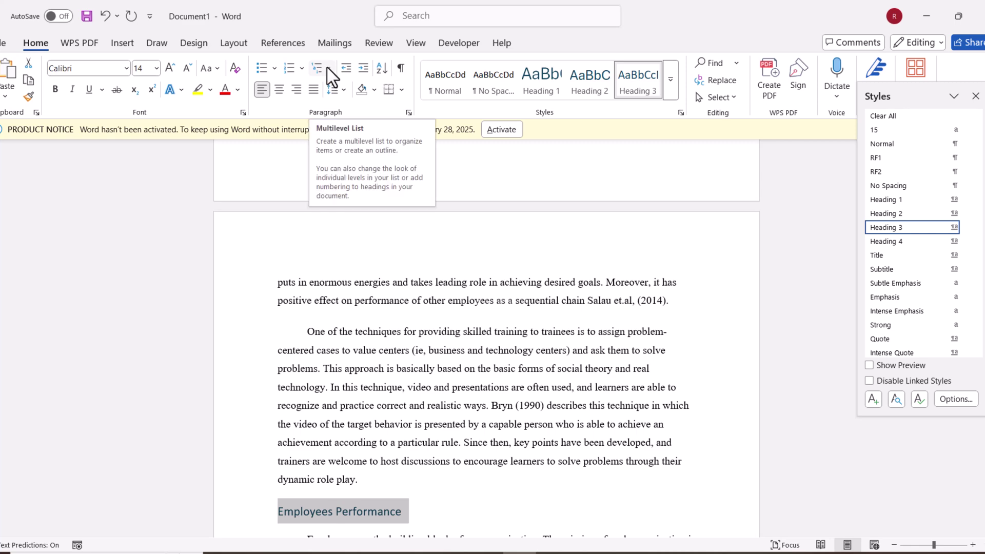
- Start defining a new multilevel list with its advanced options shown, and clear the level 3 number format
{"action": "left_click", "coordinate": [327, 67]}
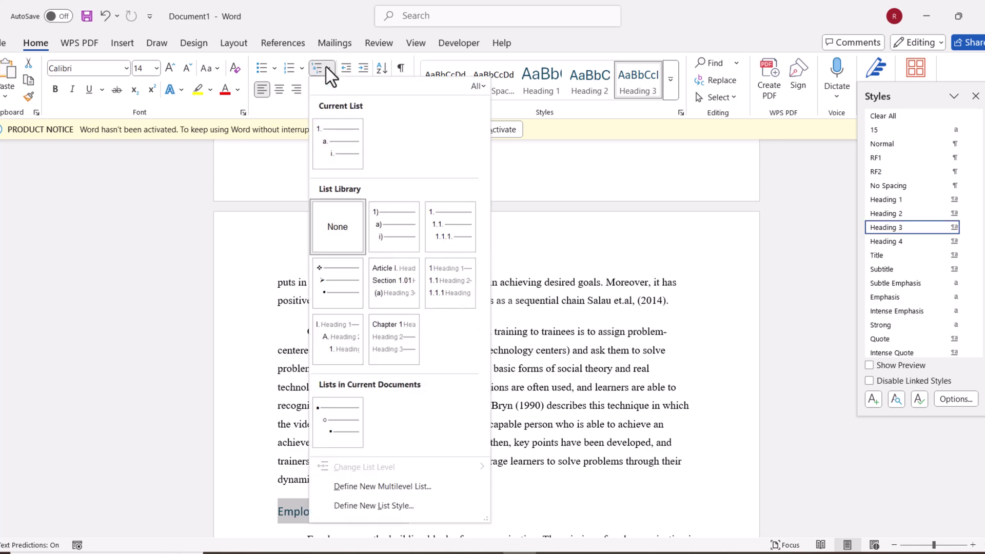
{"action": "left_click", "coordinate": [362, 484]}
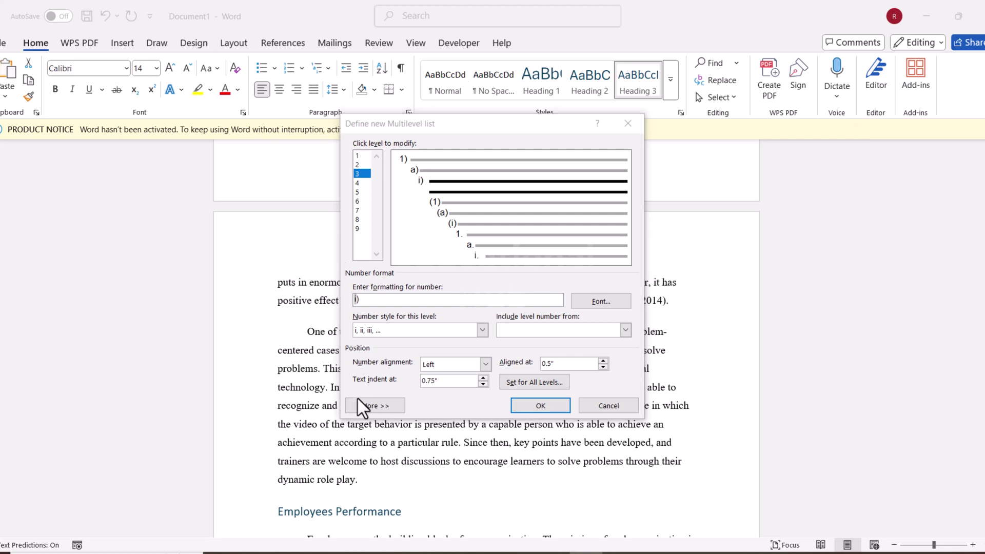
{"action": "left_click", "coordinate": [374, 405]}
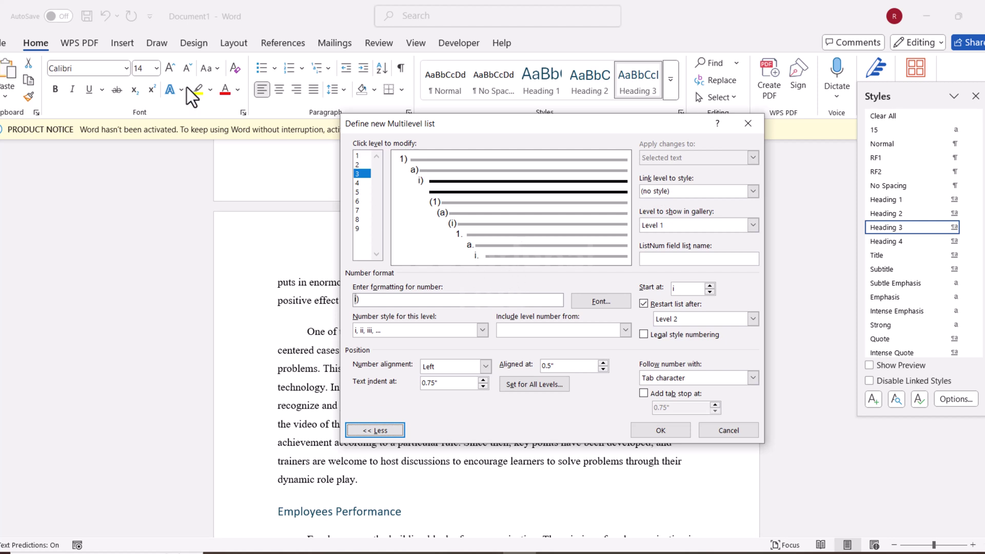
{"action": "left_click", "coordinate": [368, 301]}
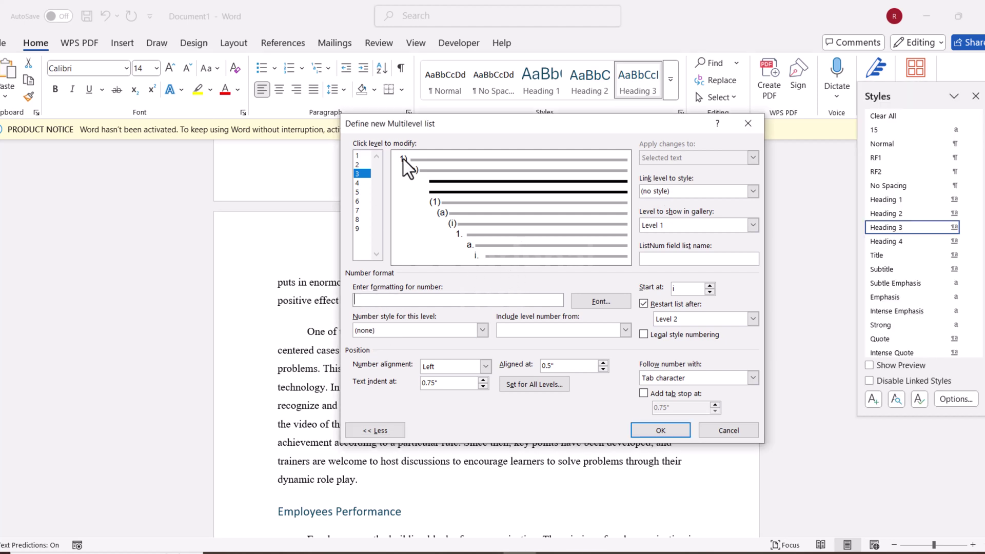
- Set the level 1 number format to the word Chapter followed by the 1, 2, 3 number style
{"action": "left_click", "coordinate": [359, 155]}
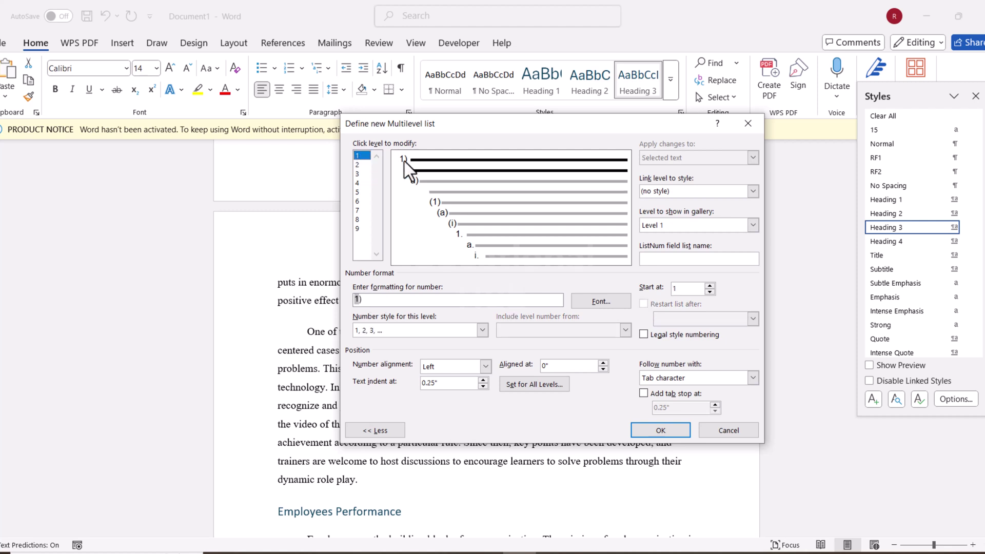
{"action": "type", "text": "Chapter"}
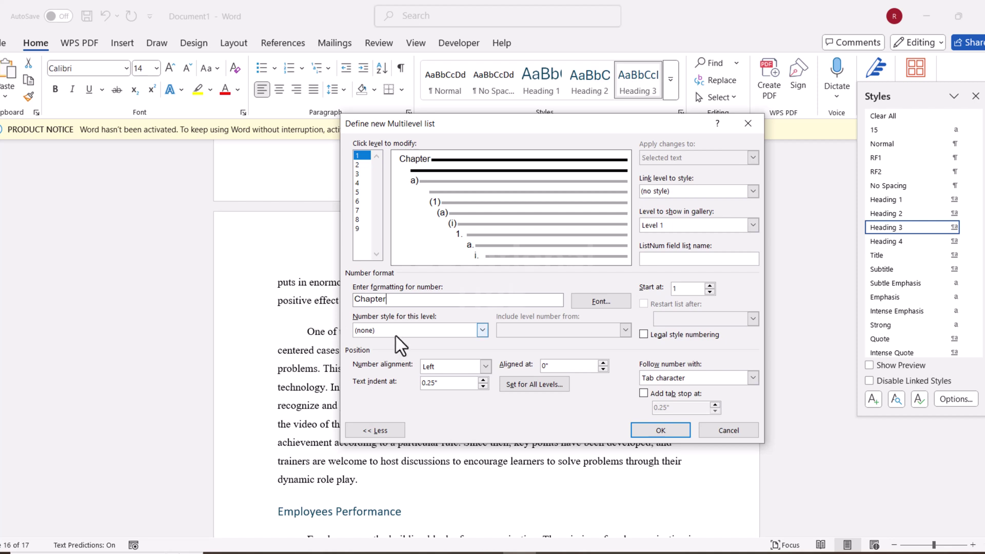
{"action": "left_click", "coordinate": [482, 331]}
{"action": "left_click", "coordinate": [430, 352]}
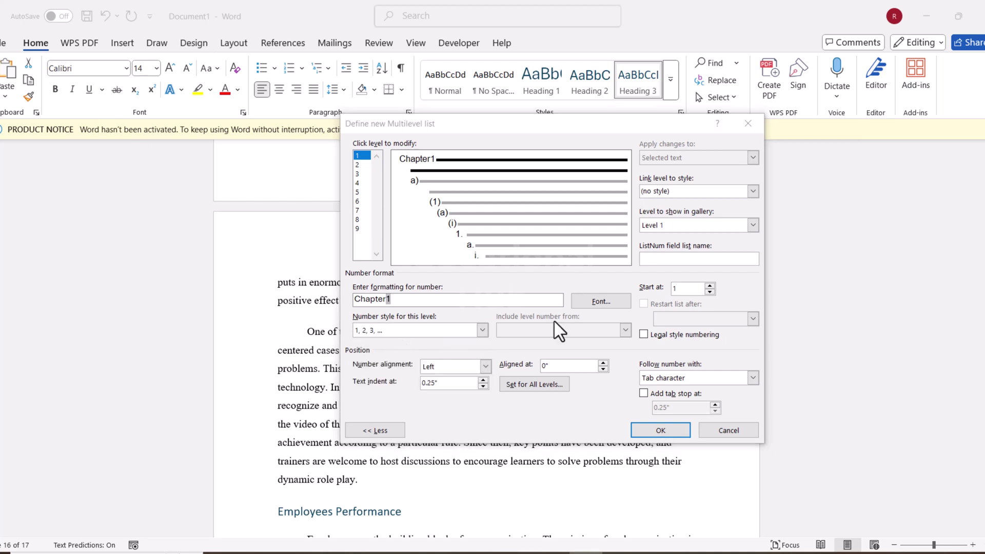
- Remove the number after Chapter in the level 1 format and reinsert it with the 1, 2, 3 number style
{"action": "left_click", "coordinate": [393, 300]}
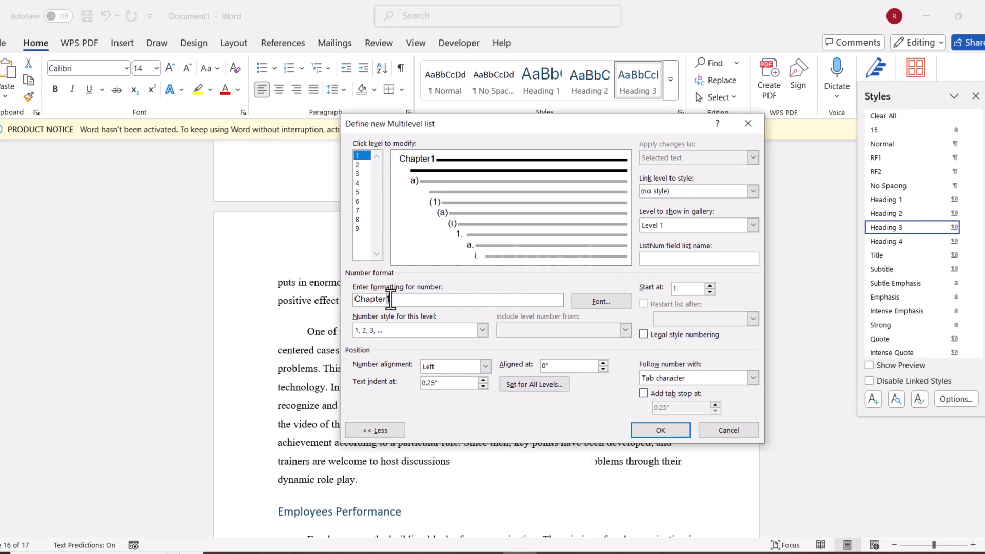
{"action": "key", "text": "BackSpace"}
{"action": "left_click", "coordinate": [482, 331]}
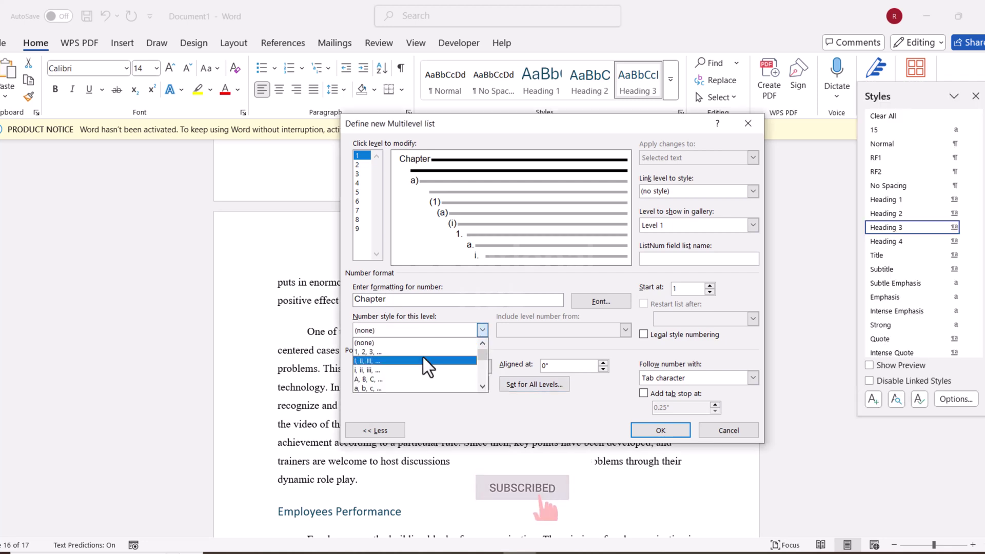
{"action": "left_click", "coordinate": [424, 350]}
- For all list levels, set the first-level text position to 0 and remove the additional indent for each level
{"action": "left_click", "coordinate": [534, 384]}
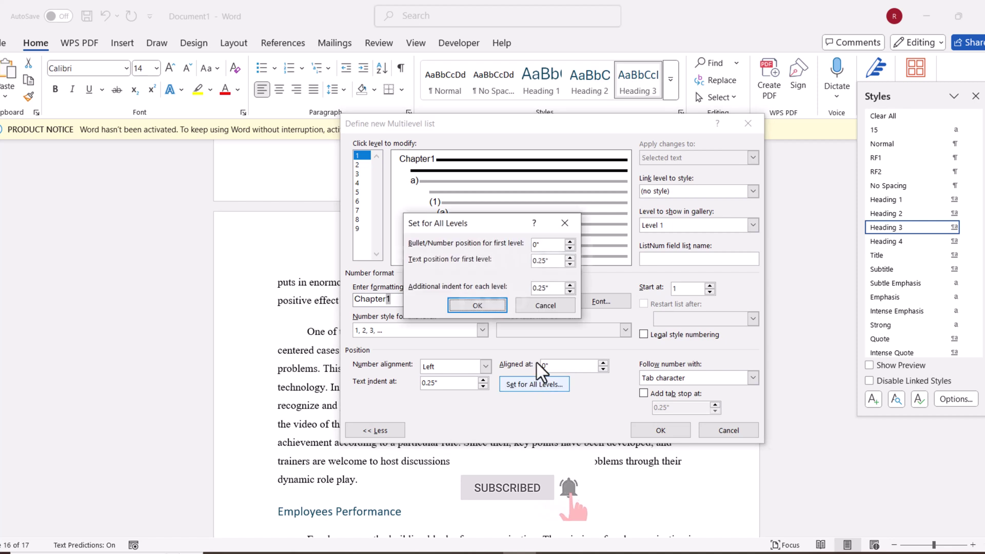
{"action": "left_click_drag", "start_coordinate": [553, 260], "coordinate": [534, 265]}
{"action": "type", "text": "0"}
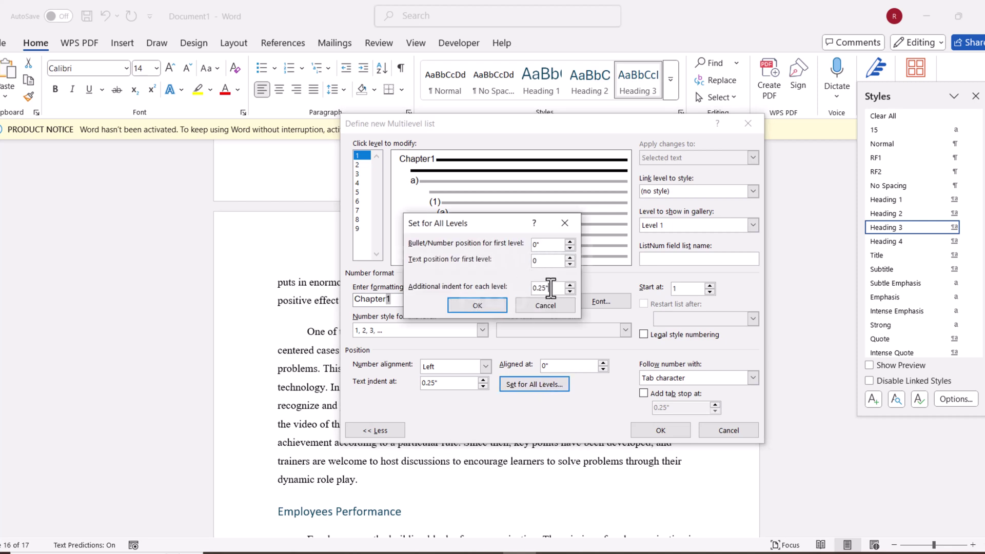
{"action": "key", "text": "BackSpace"}
{"action": "left_click", "coordinate": [477, 305]}
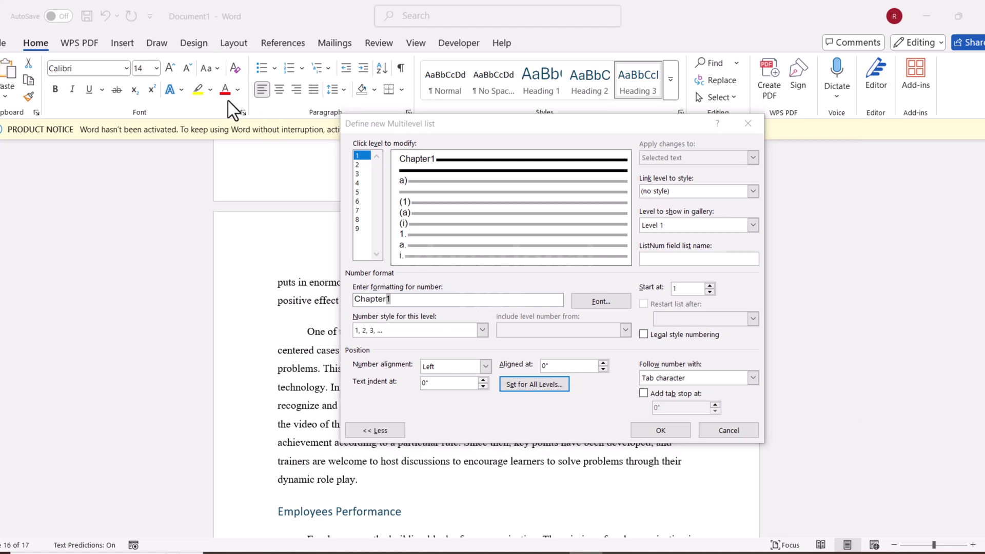
- Have the level 1 number followed by a space and link level 1 to the Heading 1 style
{"action": "left_click", "coordinate": [753, 378]}
{"action": "left_click", "coordinate": [693, 399]}
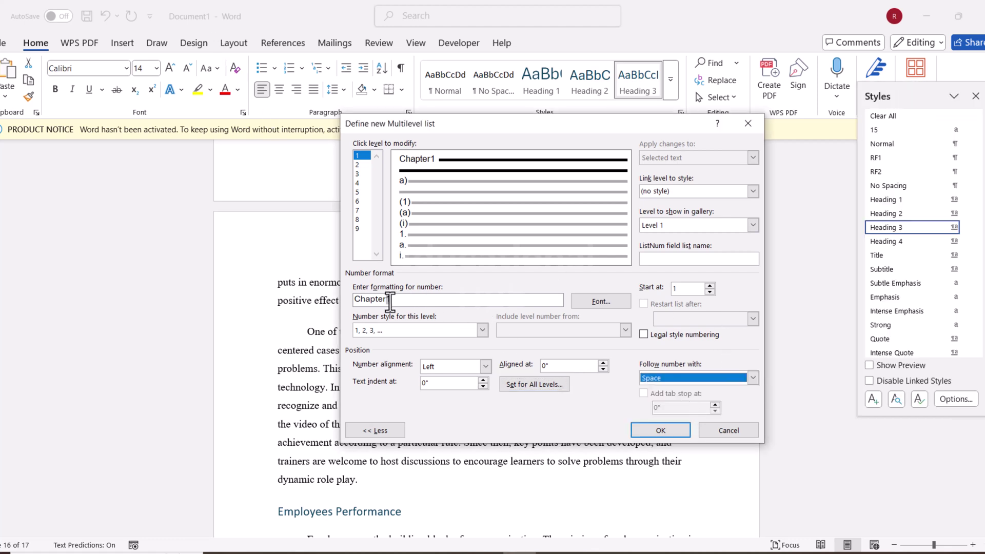
{"action": "left_click", "coordinate": [718, 378]}
{"action": "left_click", "coordinate": [726, 395]}
{"action": "left_click", "coordinate": [752, 191]}
{"action": "left_click", "coordinate": [689, 249]}
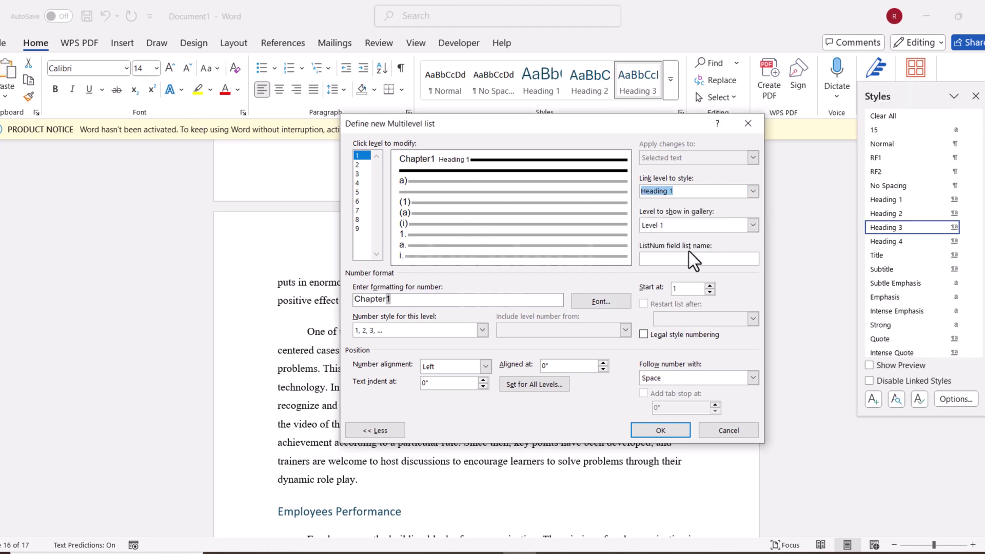
- Enter "new time roman" as the font for the level 1 number
{"action": "left_click", "coordinate": [590, 301]}
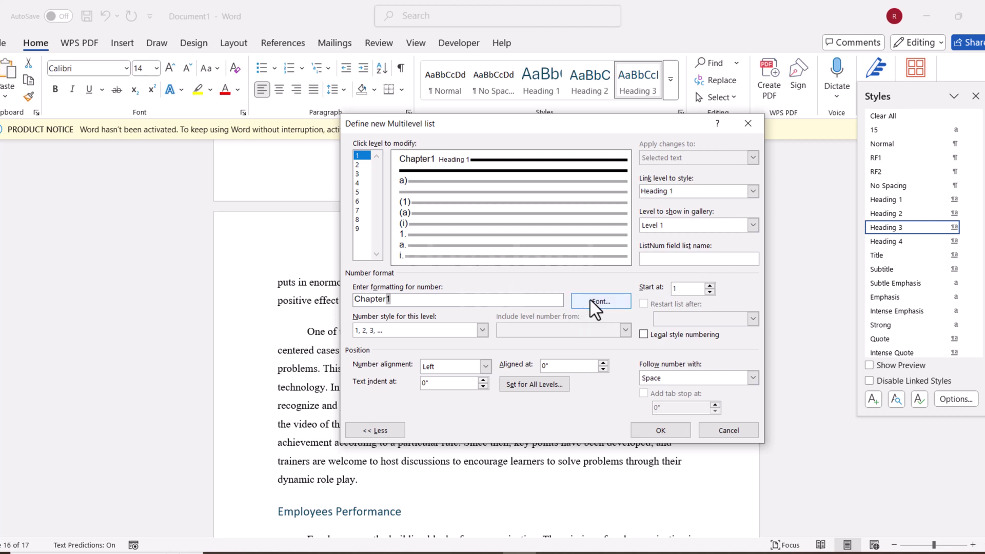
{"action": "scroll", "coordinate": [424, 196], "scroll_direction": "down", "scroll_amount": 4}
{"action": "type", "text": "n"}
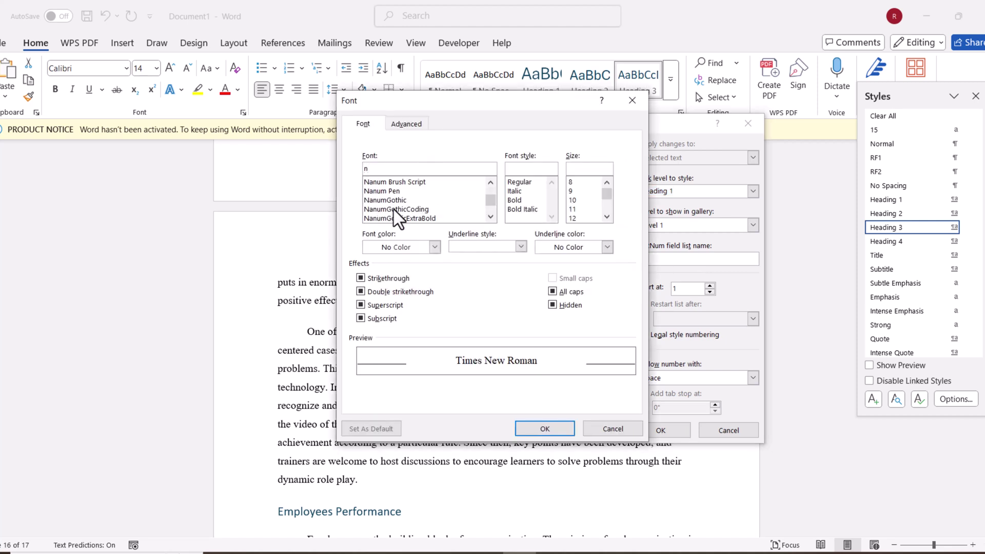
{"action": "scroll", "coordinate": [405, 215], "scroll_direction": "down", "scroll_amount": 2}
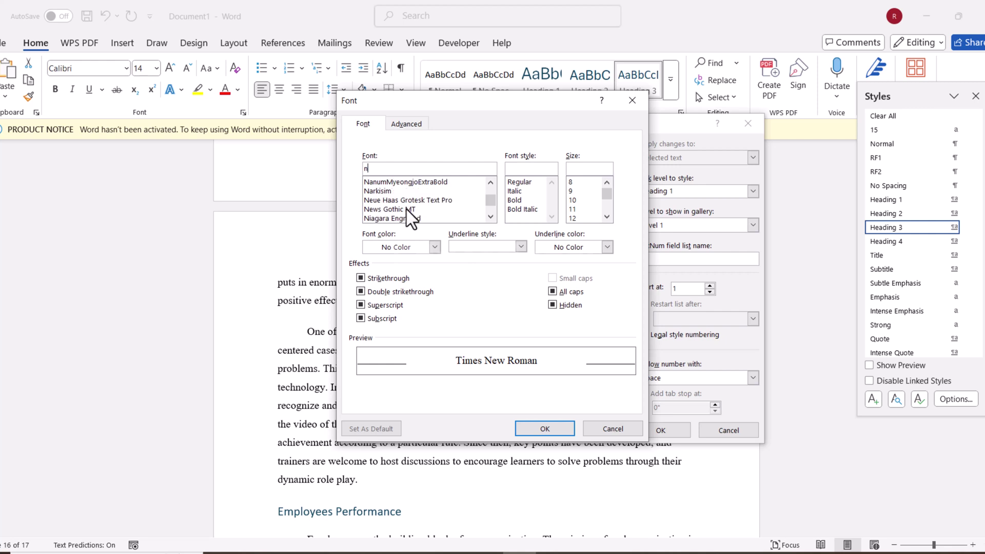
{"action": "scroll", "coordinate": [416, 215], "scroll_direction": "down", "scroll_amount": 1}
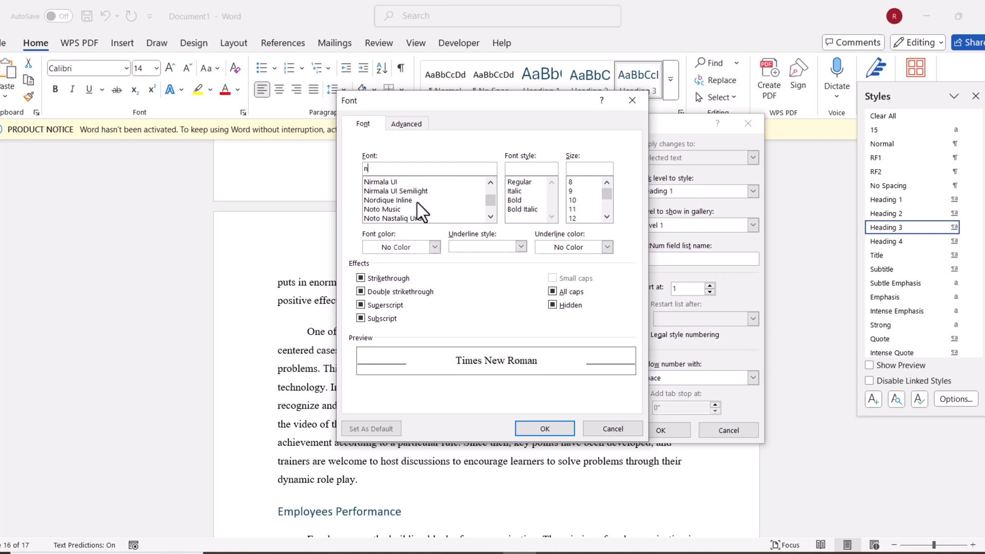
{"action": "type", "text": "ew"}
{"action": "scroll", "coordinate": [409, 206], "scroll_direction": "down", "scroll_amount": 1}
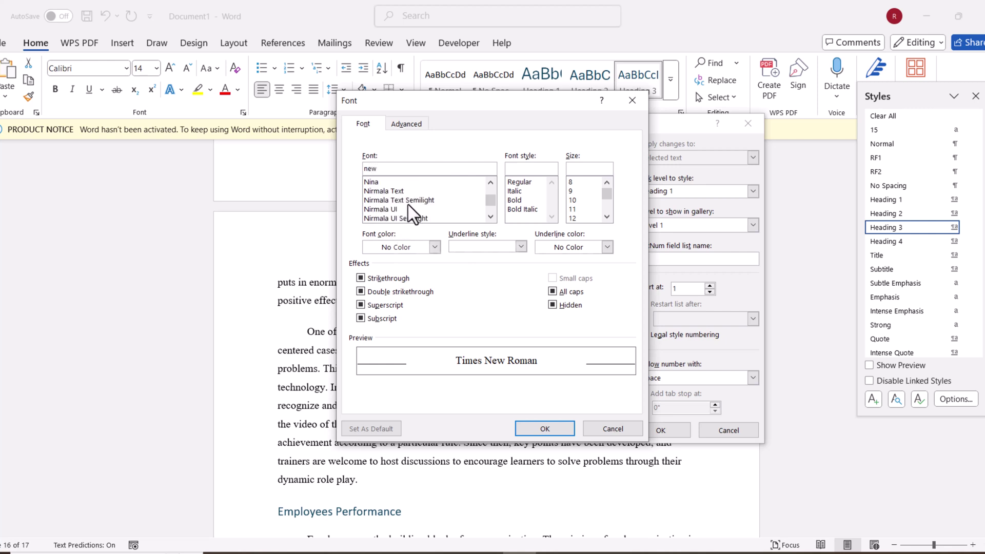
{"action": "type", "text": "time roman"}
{"action": "key", "text": "Return"}
{"action": "key", "text": "Return"}
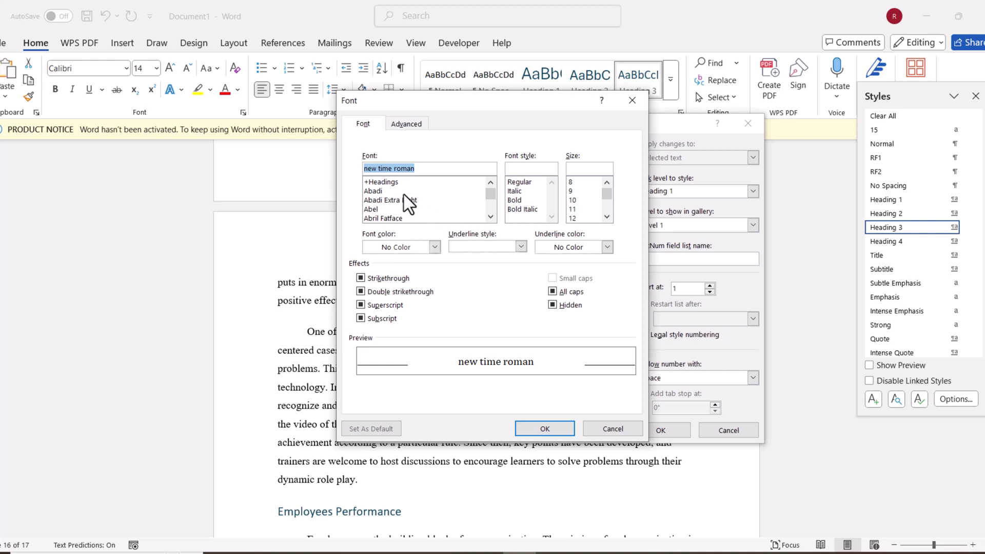
- Make the level 1 number bold at size 16 and accept the font settings
{"action": "left_click", "coordinate": [523, 200]}
{"action": "scroll", "coordinate": [607, 216], "scroll_direction": "down", "scroll_amount": 3}
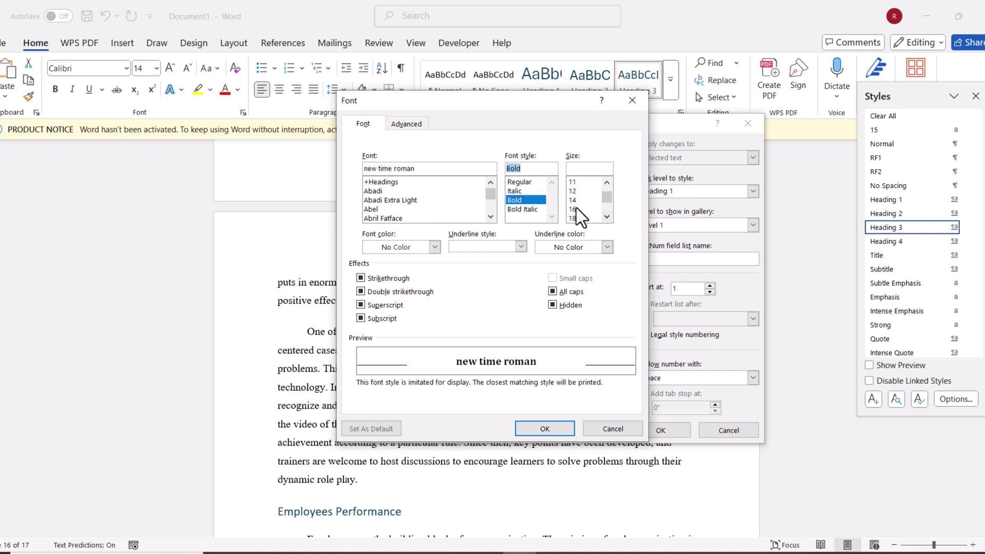
{"action": "left_click", "coordinate": [580, 209]}
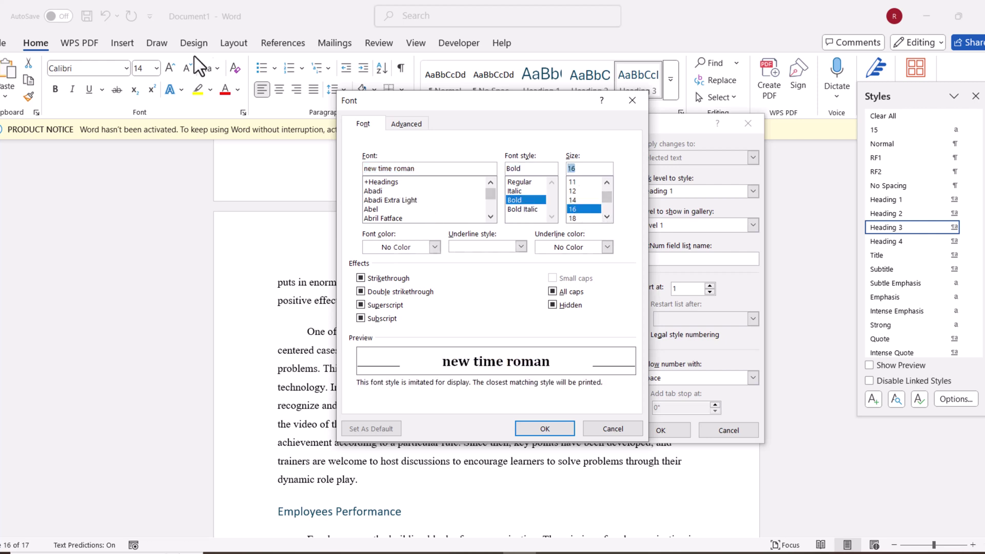
{"action": "left_click", "coordinate": [520, 423]}
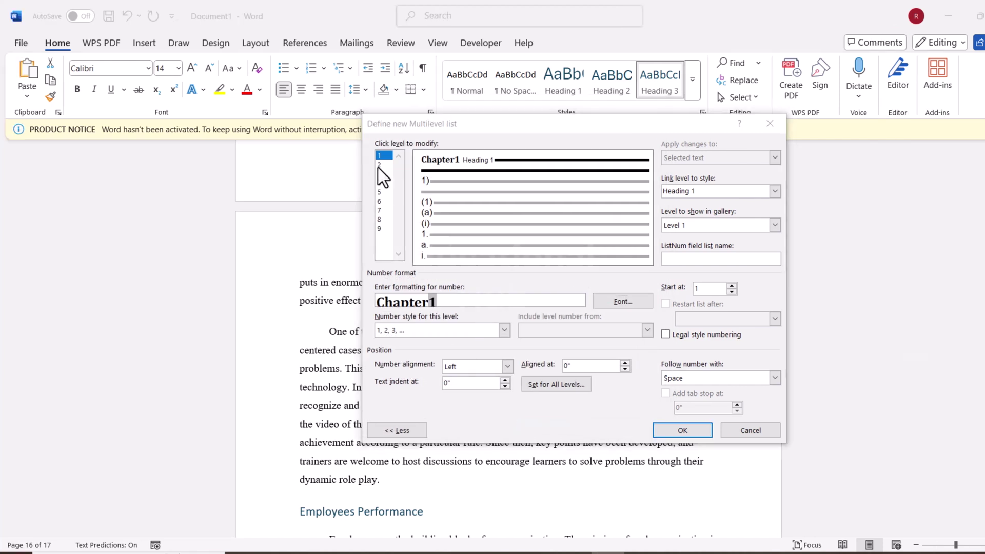
- For level 2, include the level 1 number and use the 1, 2, 3 number style
{"action": "left_click", "coordinate": [380, 165]}
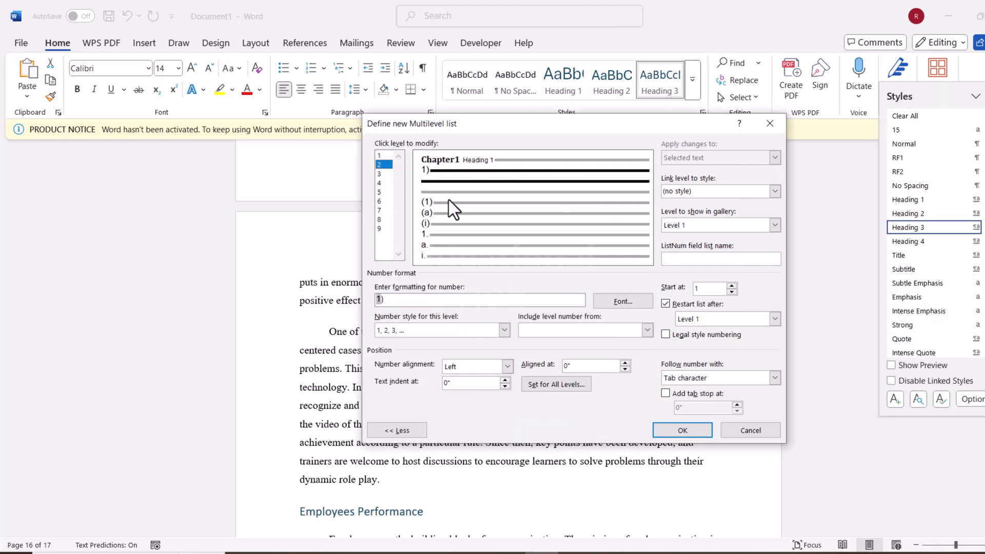
{"action": "left_click", "coordinate": [644, 332]}
{"action": "left_click", "coordinate": [560, 343]}
{"action": "left_click", "coordinate": [503, 331]}
{"action": "left_click", "coordinate": [450, 353]}
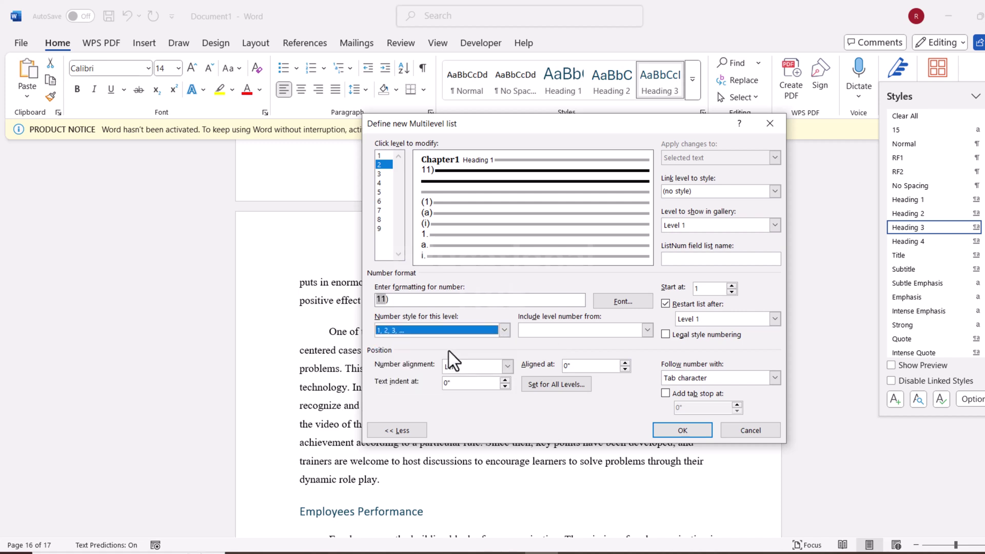
- Have the level 2 number followed by a space and link level 2 to the Heading 2 style
{"action": "left_click", "coordinate": [774, 378]}
{"action": "left_click", "coordinate": [748, 398]}
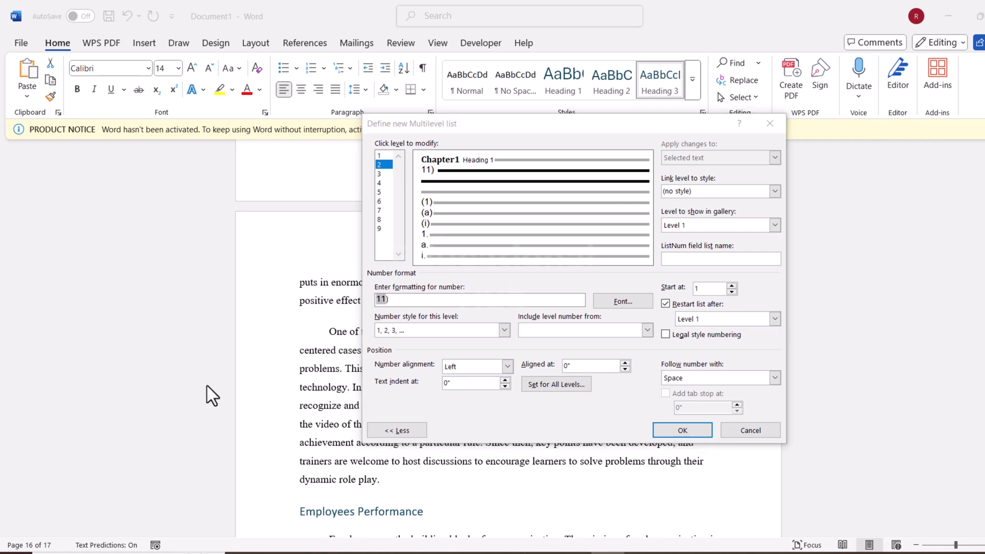
{"action": "left_click", "coordinate": [774, 191]}
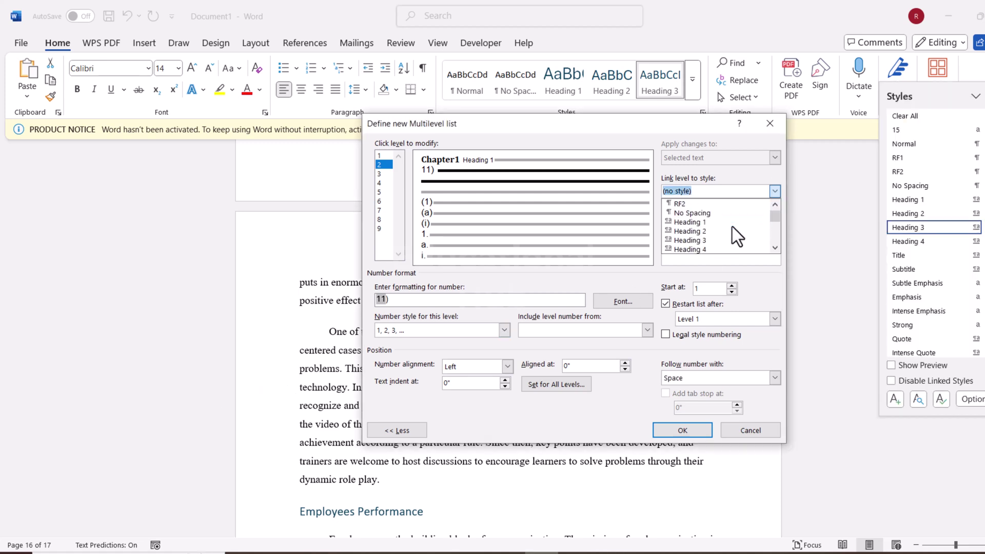
{"action": "left_click", "coordinate": [706, 232]}
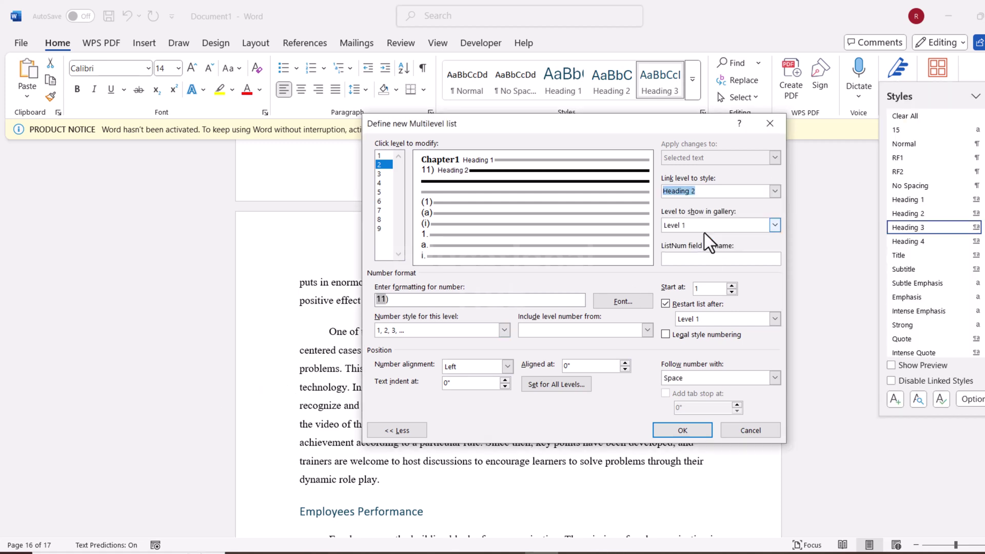
- Format the level 2 number as Times New Roman, bold, size 10, in black, and accept the font settings
{"action": "left_click", "coordinate": [622, 301]}
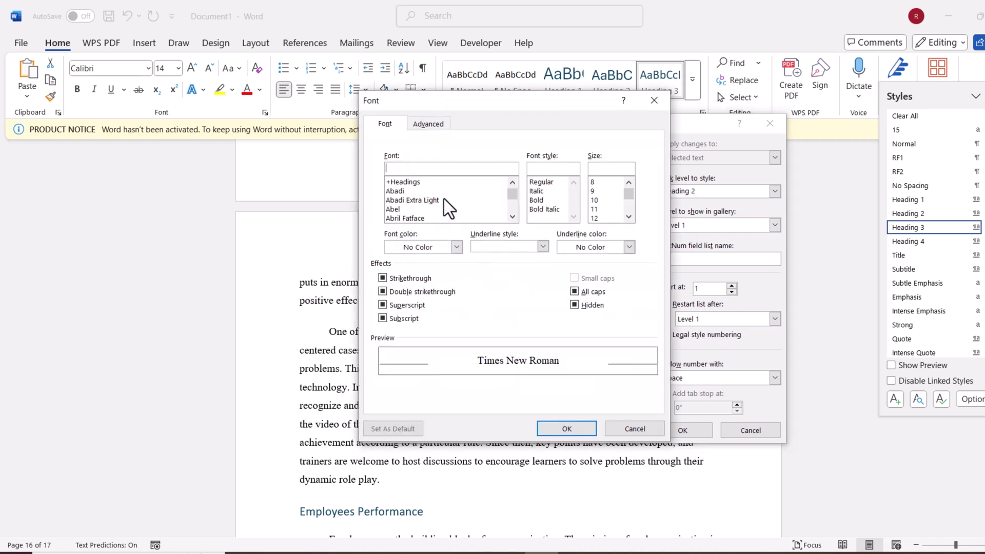
{"action": "type", "text": "ti"}
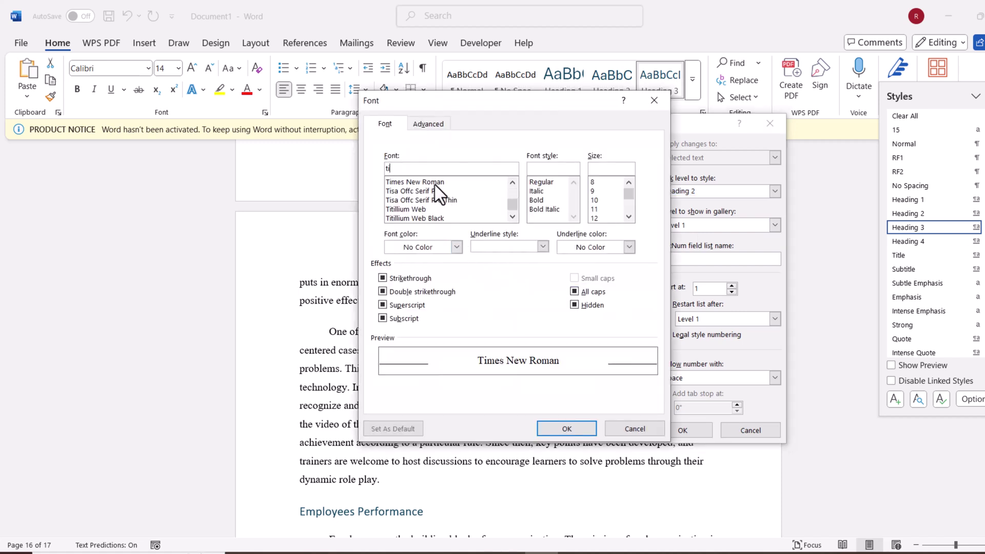
{"action": "left_click", "coordinate": [435, 182]}
{"action": "left_click", "coordinate": [552, 200]}
{"action": "left_click", "coordinate": [596, 200]}
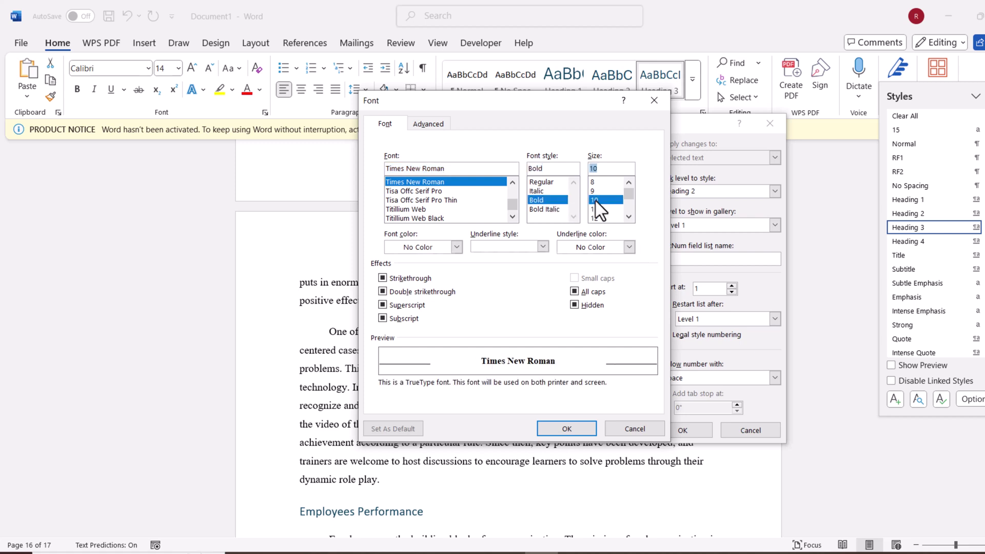
{"action": "left_click", "coordinate": [456, 247]}
{"action": "left_click", "coordinate": [423, 307]}
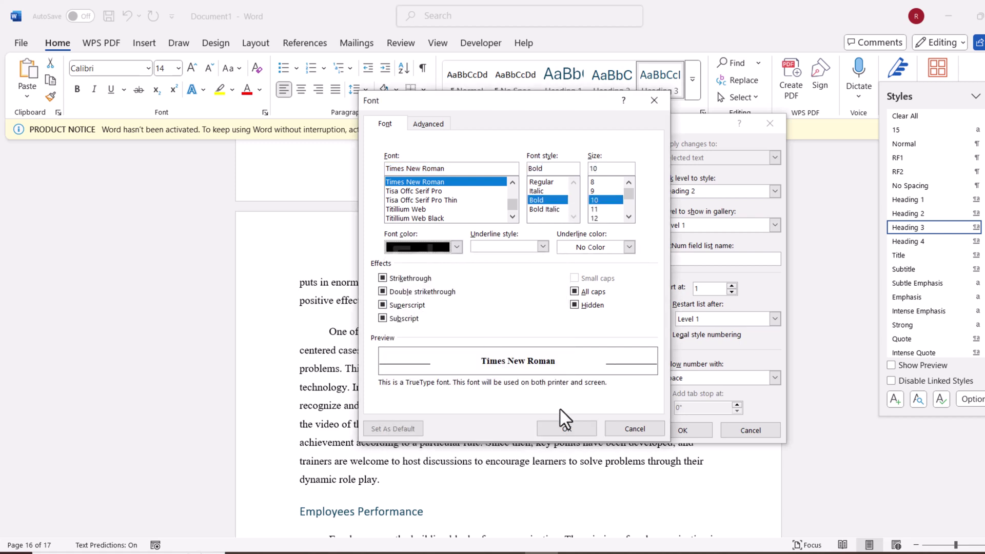
{"action": "left_click", "coordinate": [563, 429]}
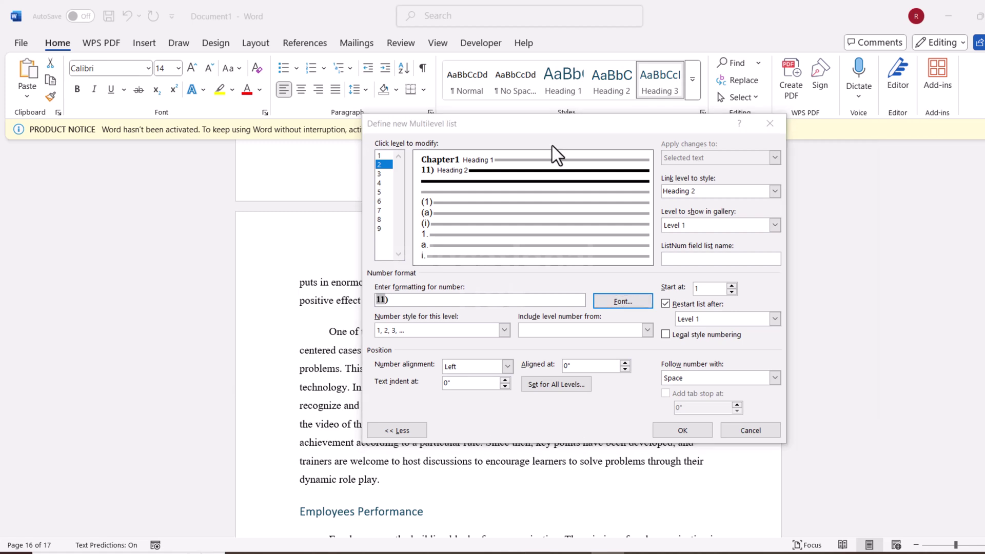
- For level 3, include the level 2 number and use the 1, 2, 3 number style
{"action": "left_click", "coordinate": [379, 174]}
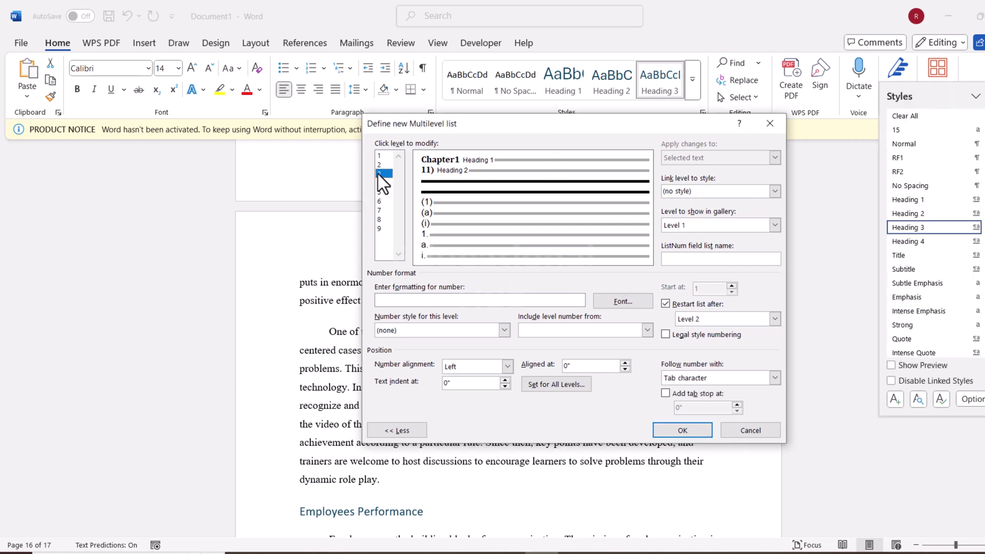
{"action": "left_click", "coordinate": [647, 330]}
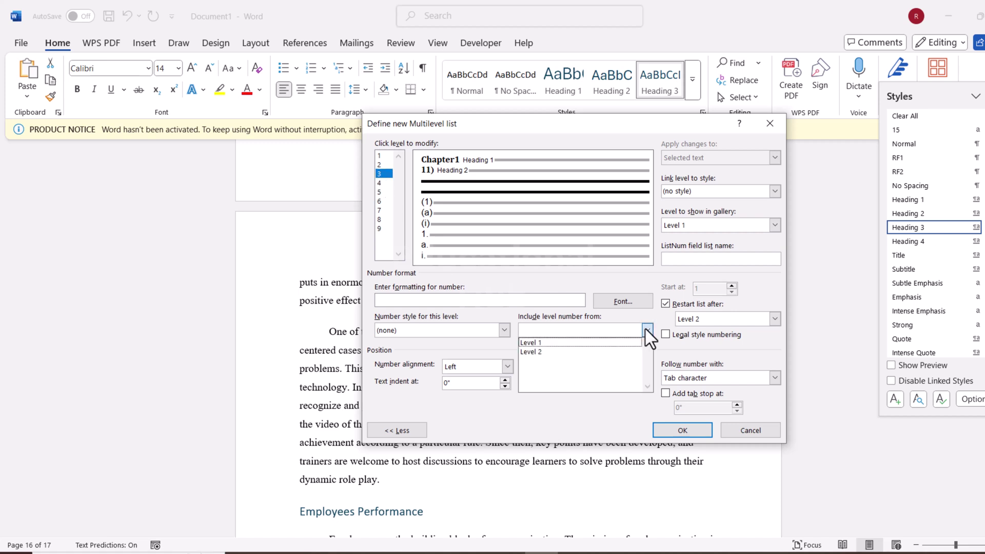
{"action": "left_click", "coordinate": [592, 353]}
{"action": "left_click", "coordinate": [504, 331]}
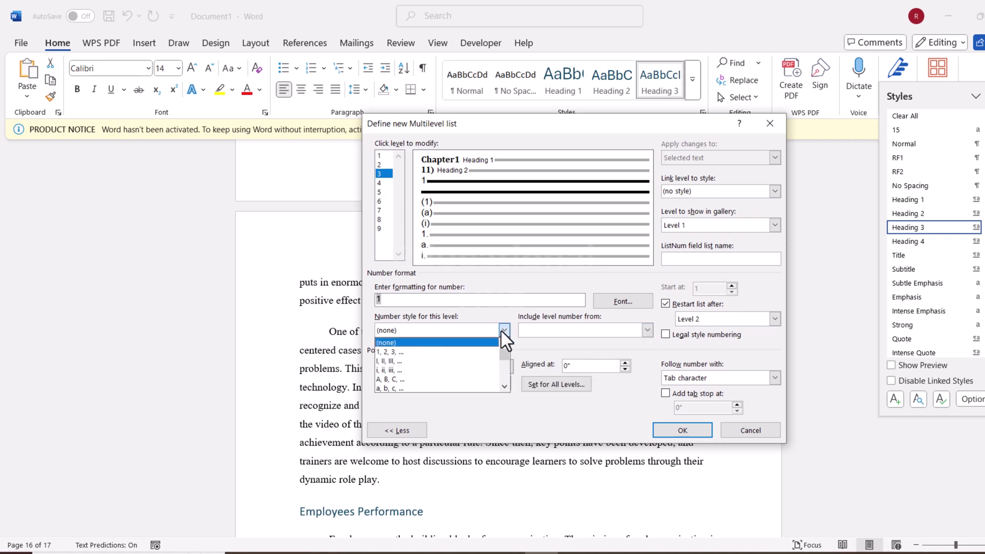
{"action": "left_click", "coordinate": [471, 349]}
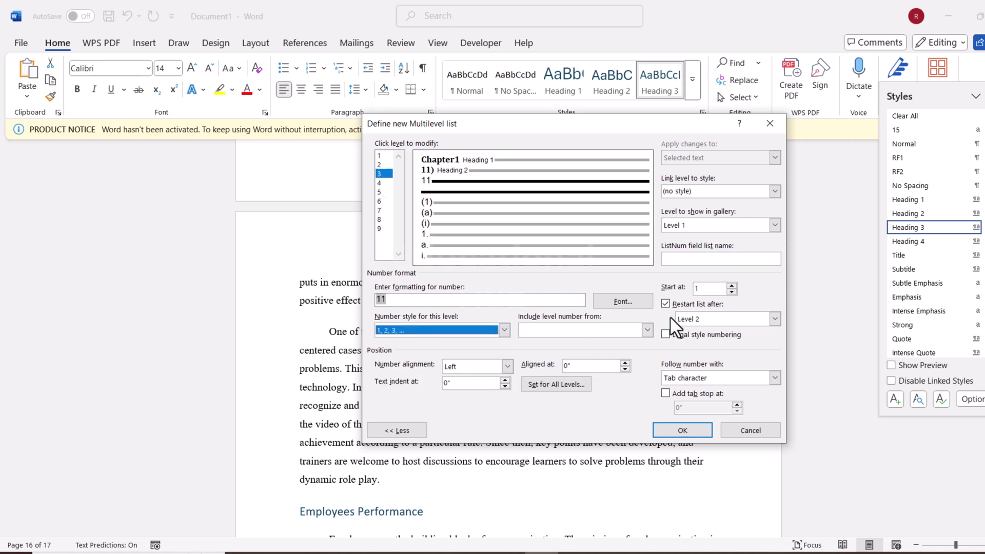
- Have the level 3 number followed by a space and link level 3 to the Heading 3 style
{"action": "left_click", "coordinate": [774, 377]}
{"action": "left_click", "coordinate": [717, 399]}
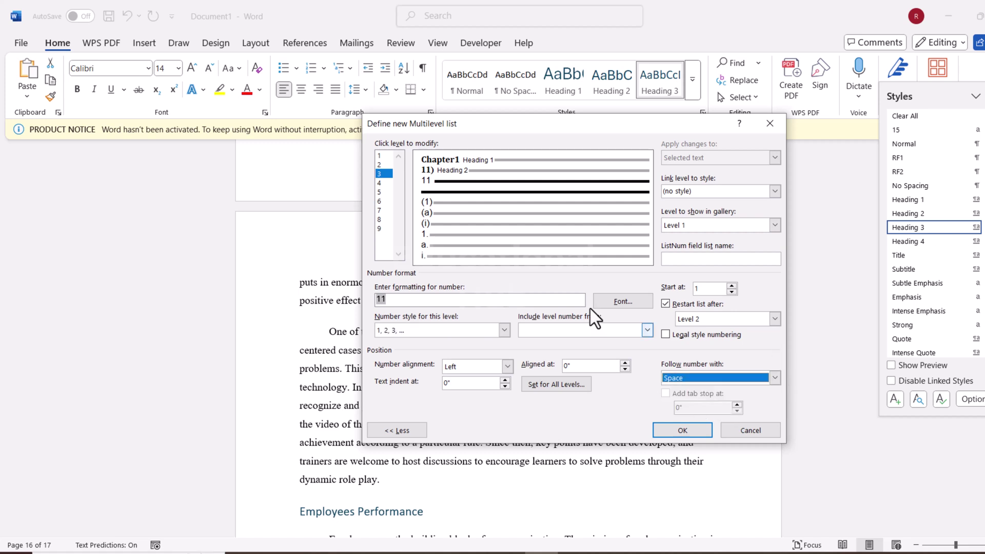
{"action": "left_click", "coordinate": [774, 191]}
{"action": "left_click", "coordinate": [721, 247]}
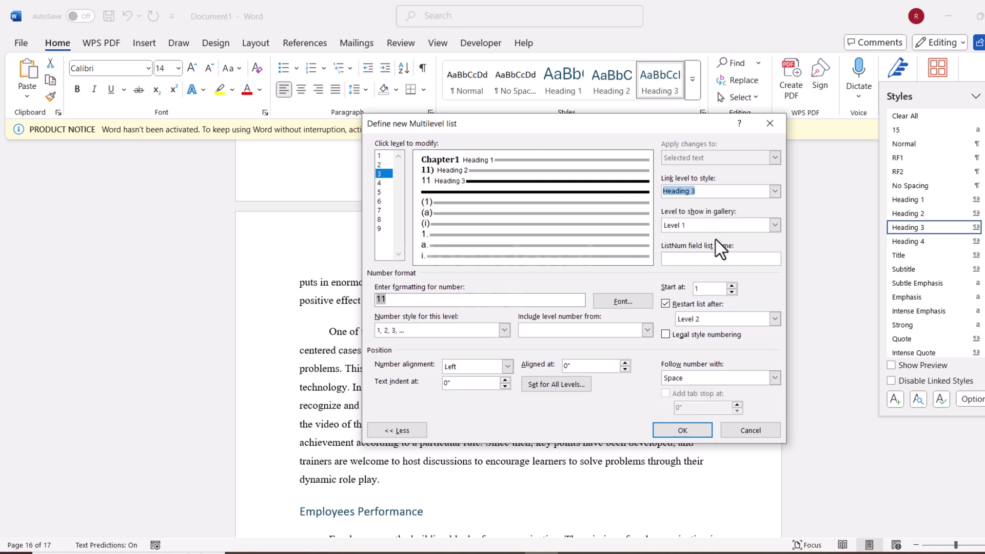
- Format the level 3 number as Times New Roman, bold, size 10, in black, and apply the multilevel list to the document
{"action": "left_click", "coordinate": [623, 301]}
{"action": "type", "text": "ti"}
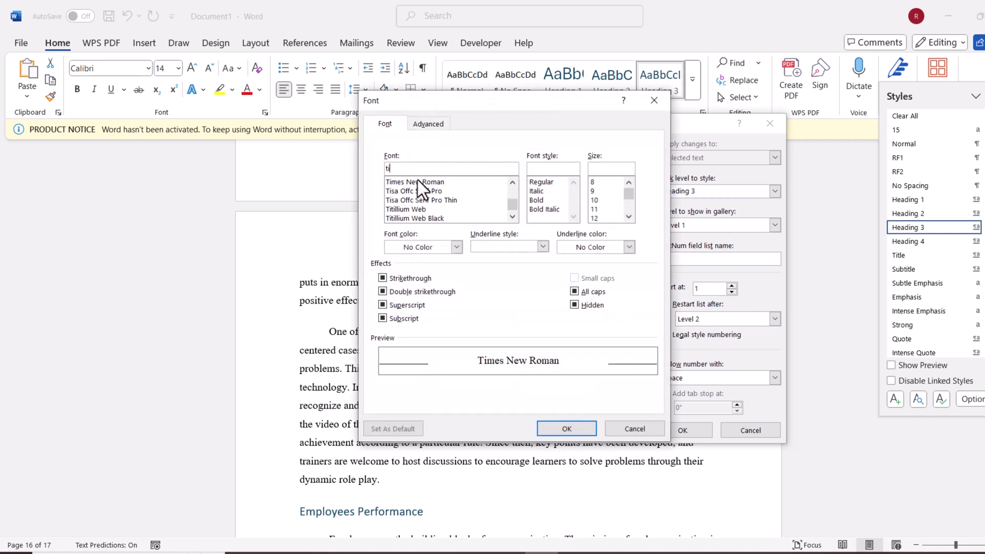
{"action": "left_click", "coordinate": [429, 184]}
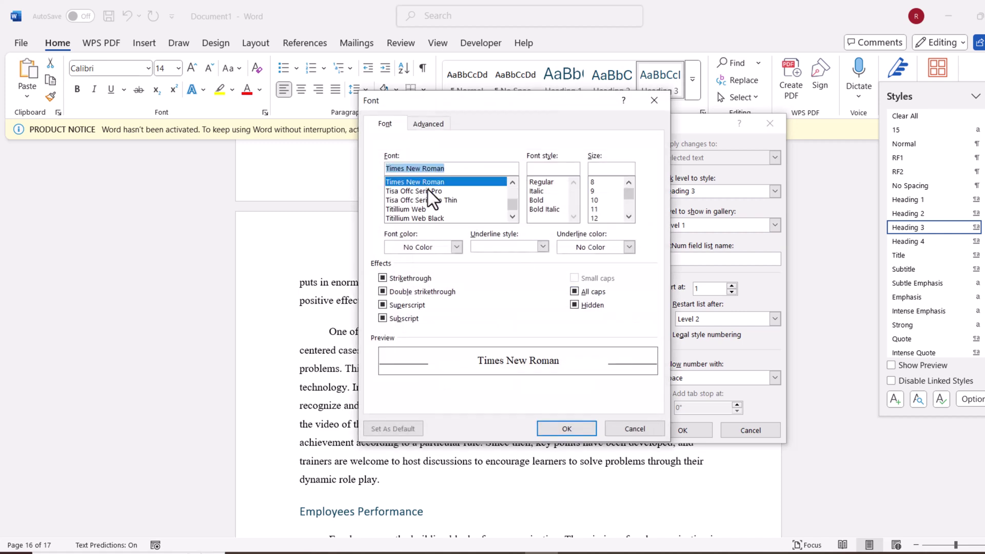
{"action": "left_click", "coordinate": [536, 199]}
{"action": "left_click", "coordinate": [596, 200]}
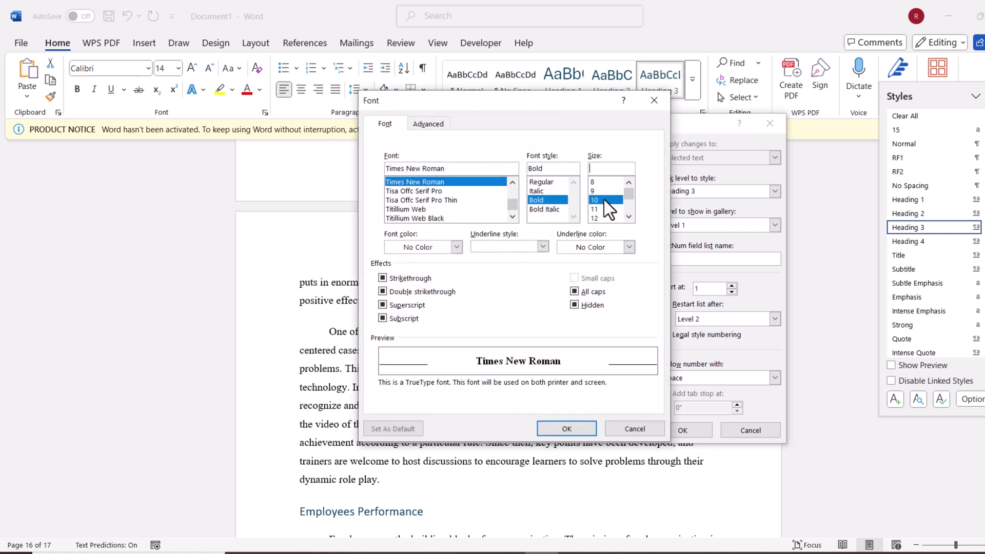
{"action": "left_click", "coordinate": [449, 246]}
{"action": "left_click", "coordinate": [414, 305]}
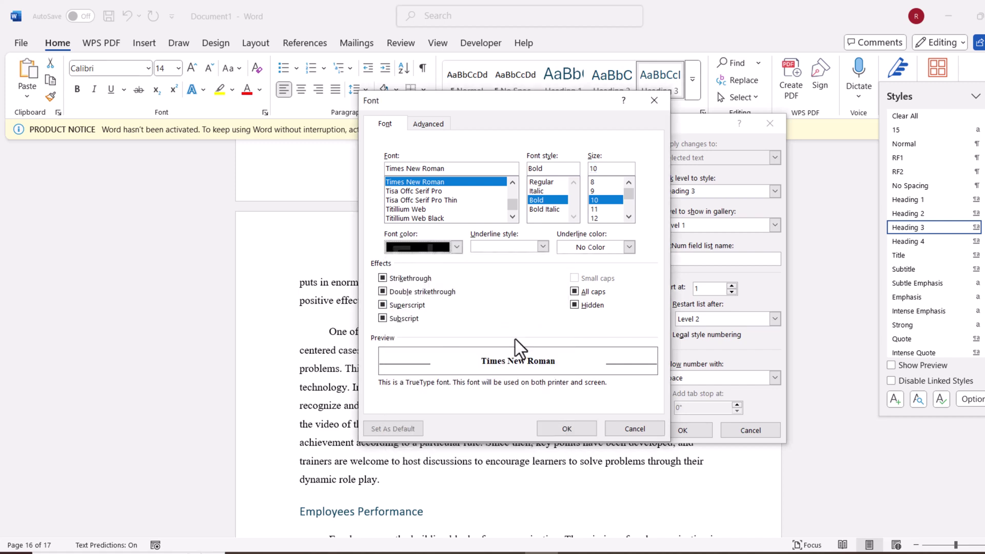
{"action": "left_click", "coordinate": [566, 426]}
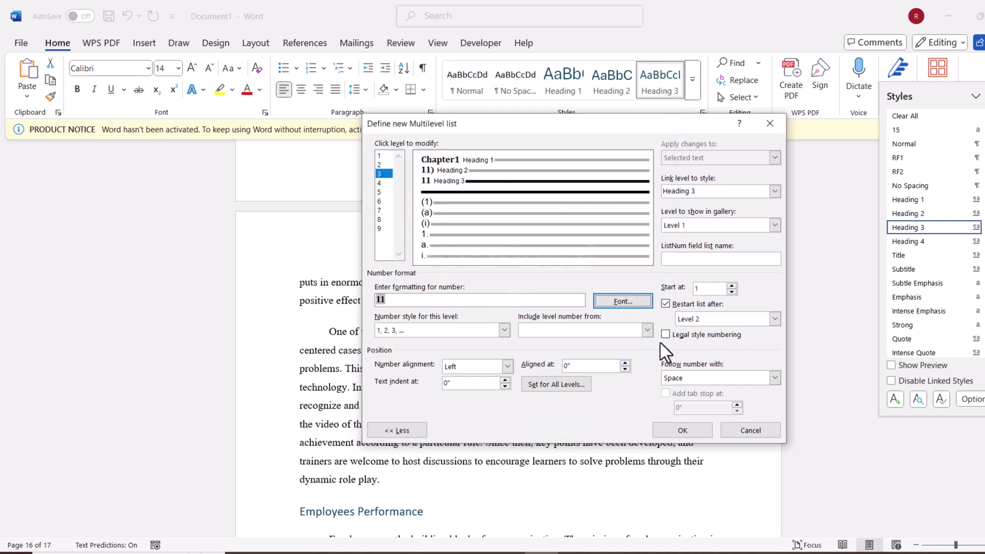
{"action": "left_click", "coordinate": [682, 430]}
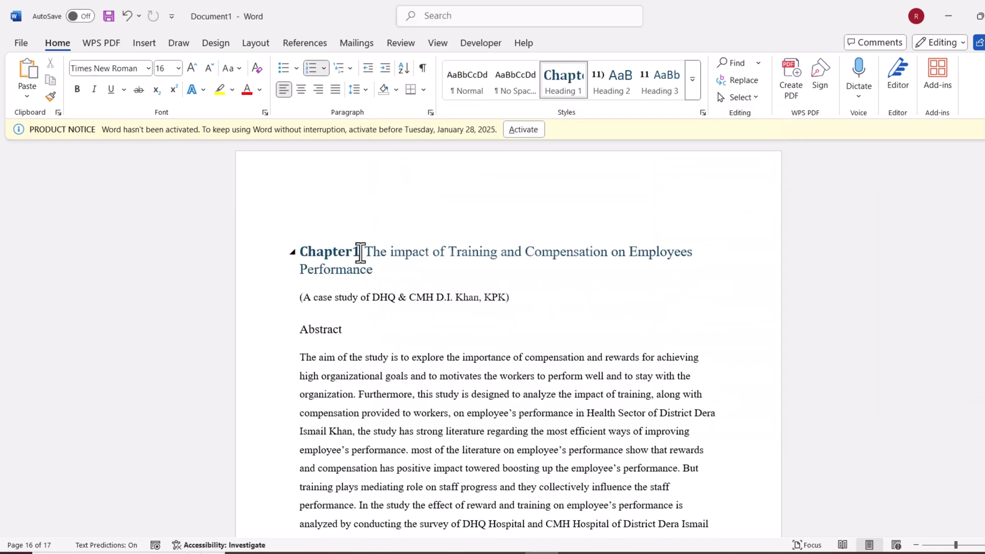
- Make the paper's title text after the Chapter1 label bold and black
{"action": "left_click_drag", "start_coordinate": [335, 251], "coordinate": [395, 269]}
{"action": "left_click", "coordinate": [404, 225]}
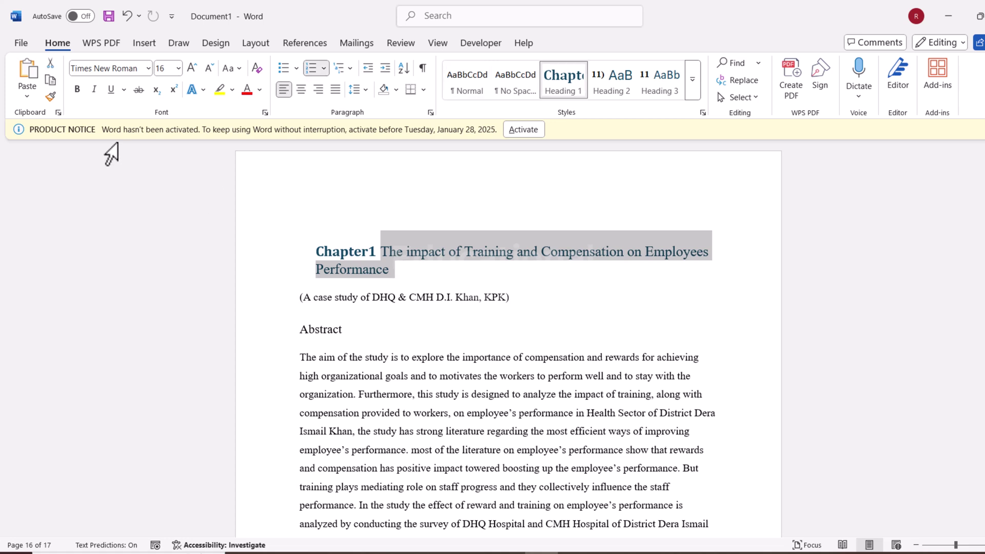
{"action": "left_click", "coordinate": [76, 90]}
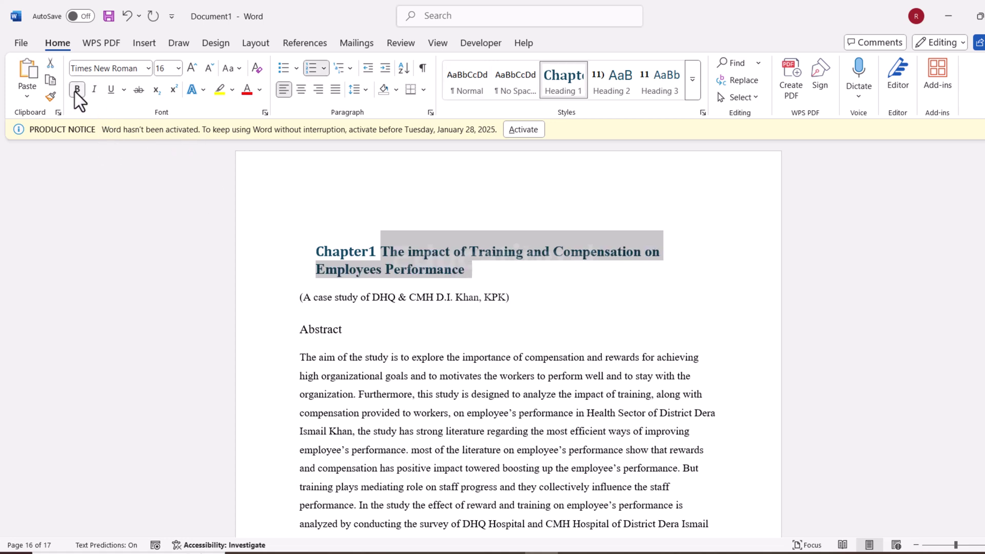
{"action": "left_click", "coordinate": [259, 91]}
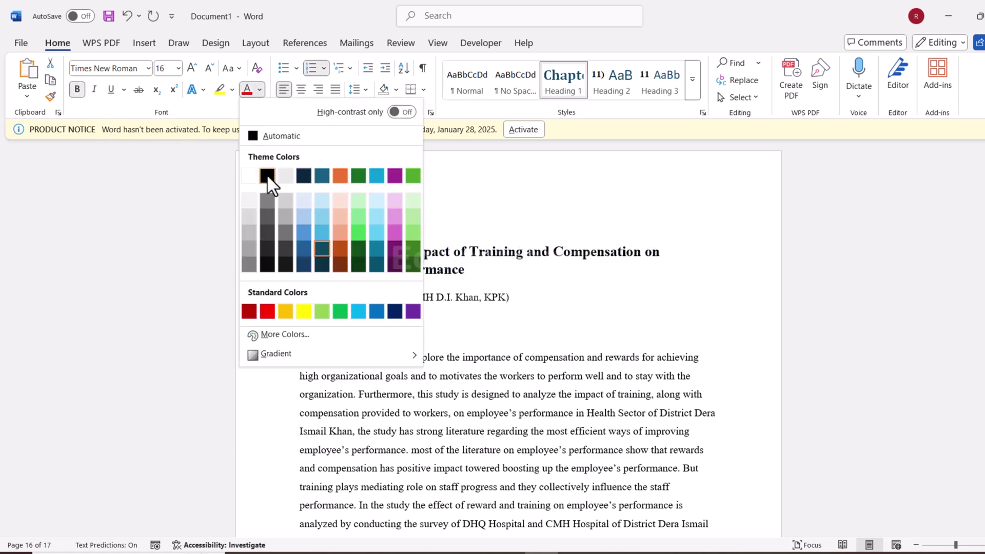
{"action": "left_click", "coordinate": [267, 175]}
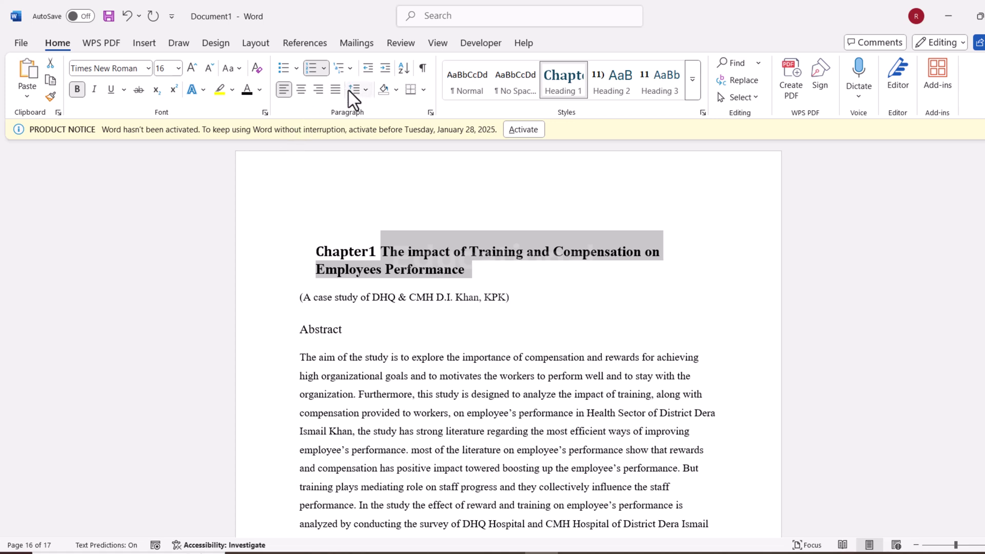
- Add space after the title paragraph and update the Heading 1 style to match the selected title
{"action": "left_click", "coordinate": [365, 90]}
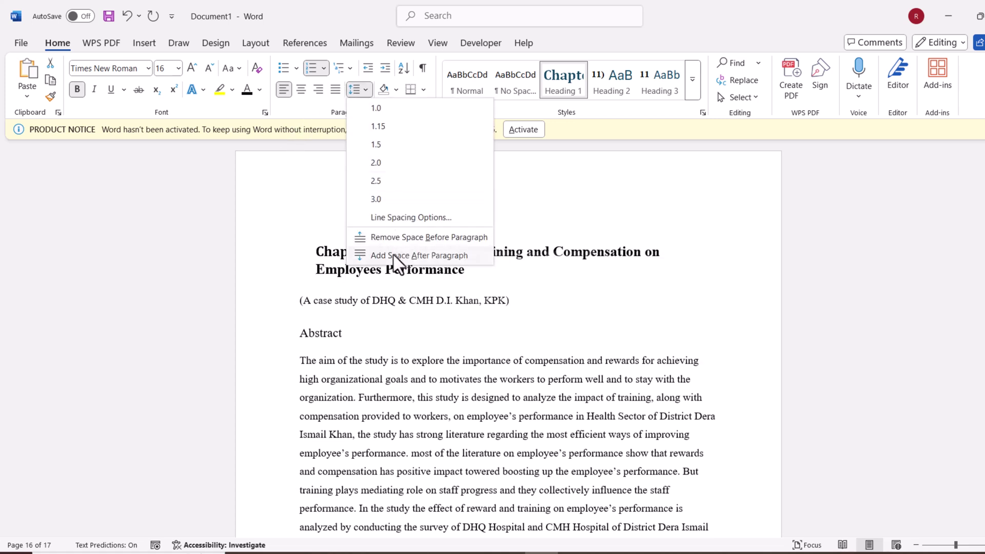
{"action": "left_click", "coordinate": [395, 256]}
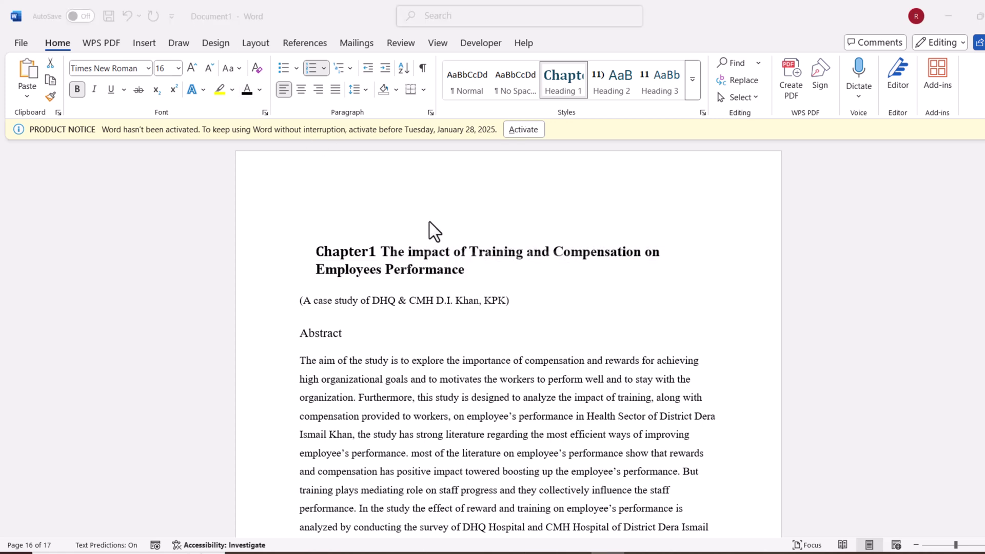
{"action": "left_click", "coordinate": [559, 86]}
{"action": "right_click", "coordinate": [564, 92]}
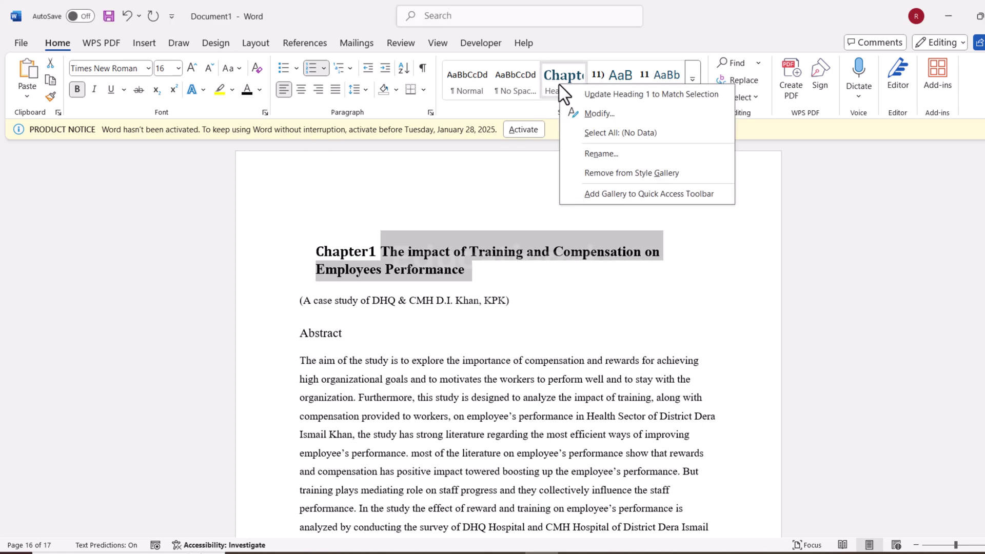
{"action": "left_click", "coordinate": [590, 96]}
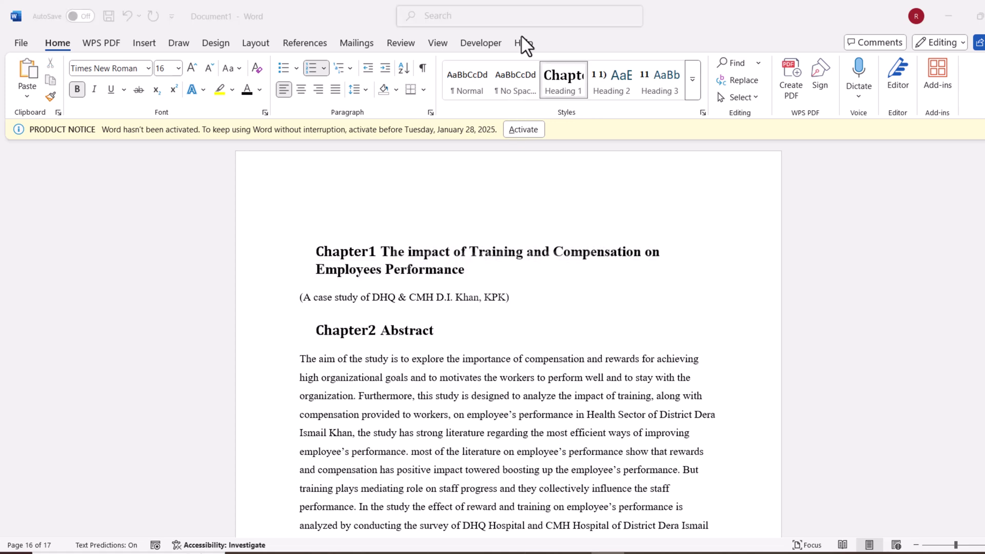
- Apply the Heading 2 style to the Abstract heading
{"action": "left_click", "coordinate": [605, 83]}
{"action": "double_click", "coordinate": [356, 331]}
{"action": "left_click", "coordinate": [386, 333]}
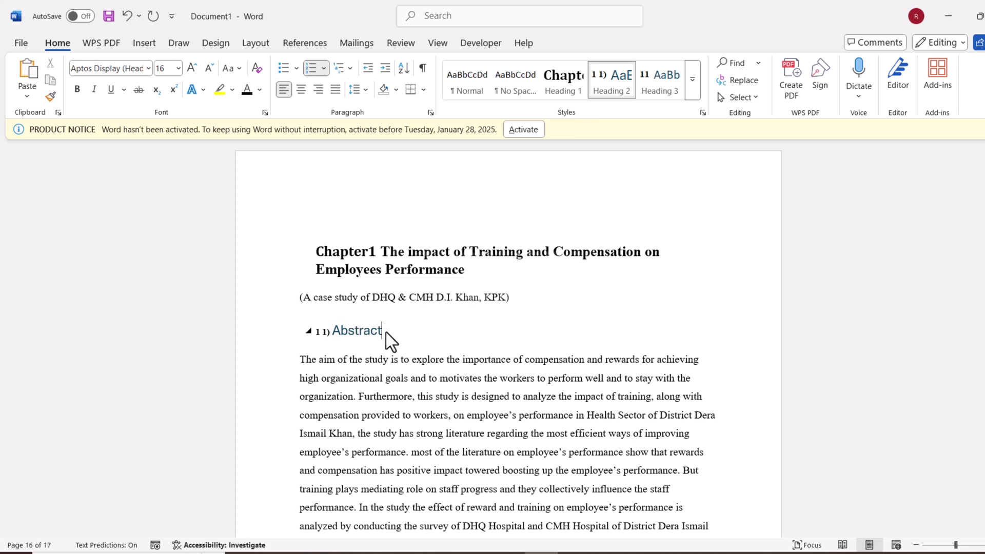
- Format the Abstract heading as bold, black Times New Roman and update the Heading 2 style to match it
{"action": "left_click_drag", "start_coordinate": [387, 332], "coordinate": [323, 331]}
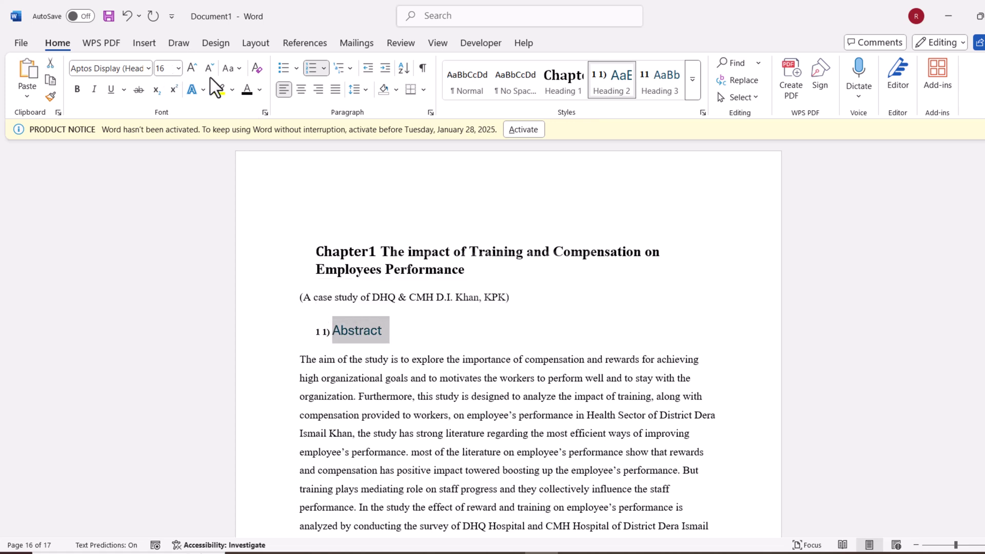
{"action": "left_click", "coordinate": [118, 68]}
{"action": "key", "text": "BackSpace"}
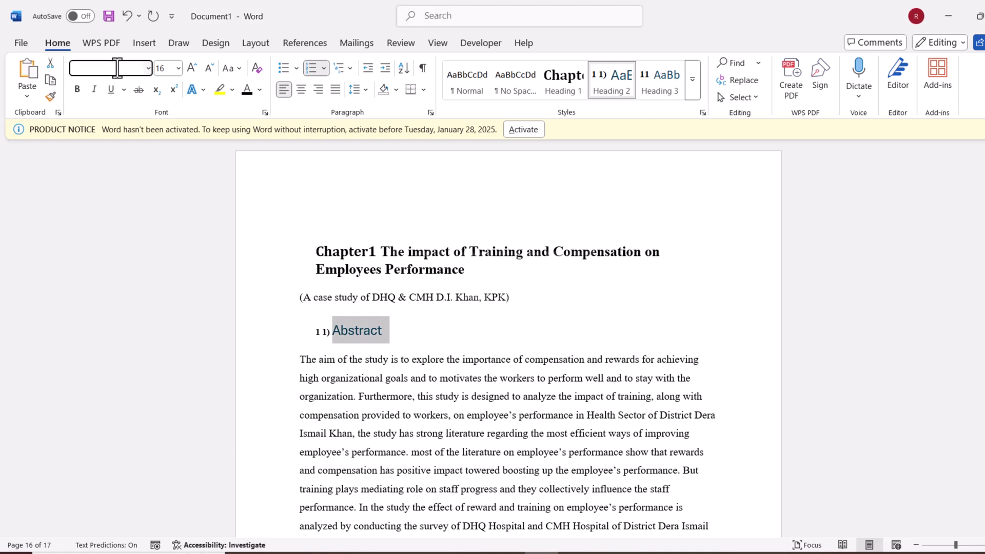
{"action": "left_click", "coordinate": [77, 89]}
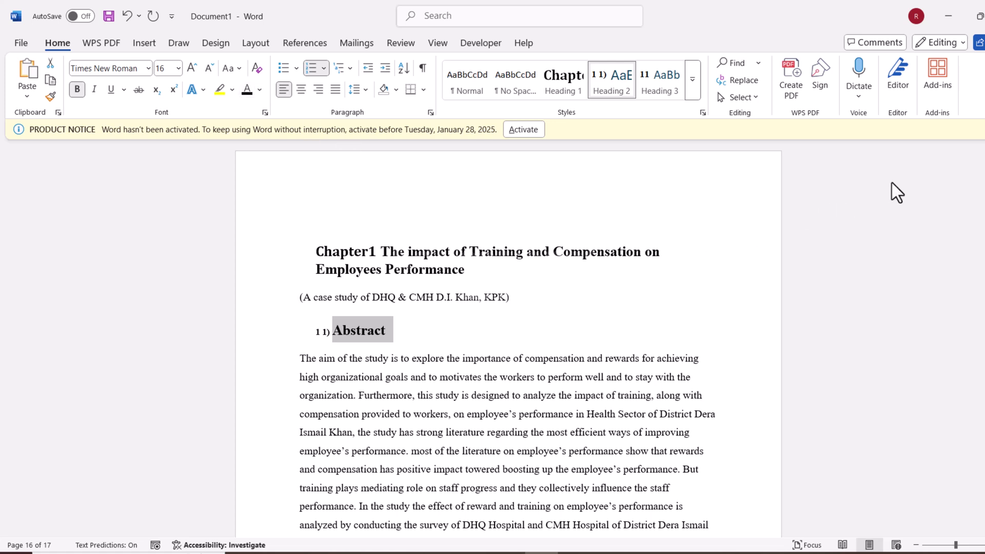
{"action": "right_click", "coordinate": [618, 91]}
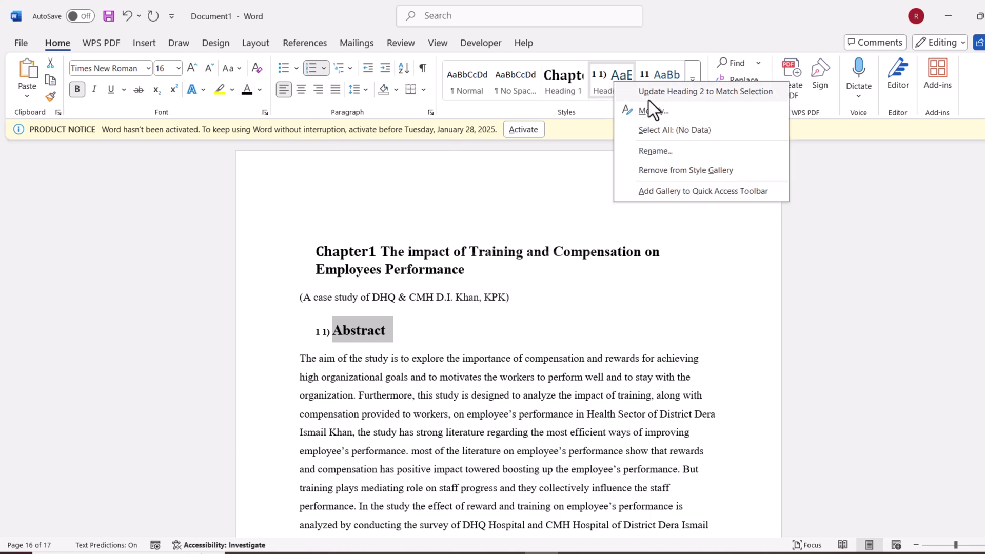
{"action": "left_click", "coordinate": [657, 71]}
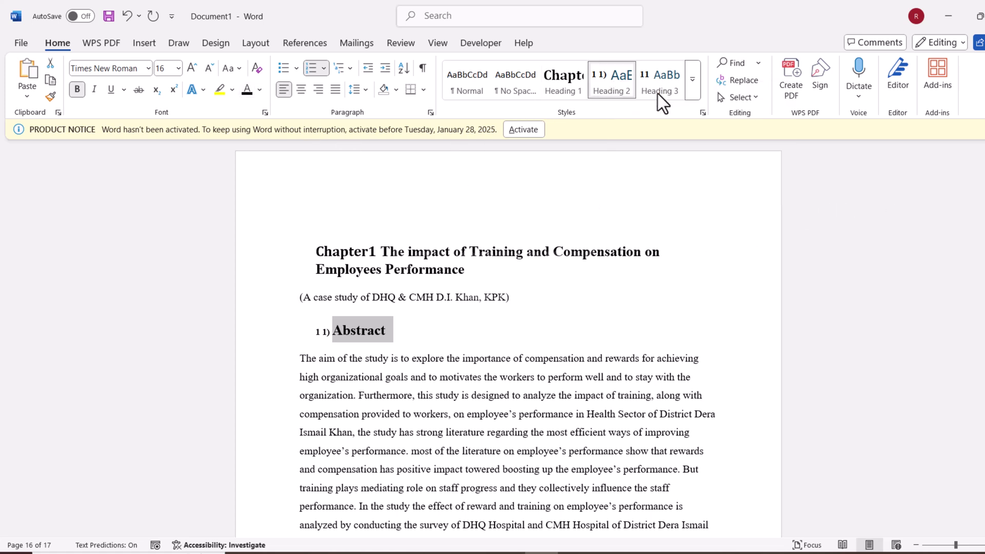
{"action": "left_click", "coordinate": [401, 334]}
- Apply Heading 1 to the Introduction heading and Heading 2 to Background of study
{"action": "scroll", "coordinate": [496, 268], "scroll_direction": "down", "scroll_amount": 7}
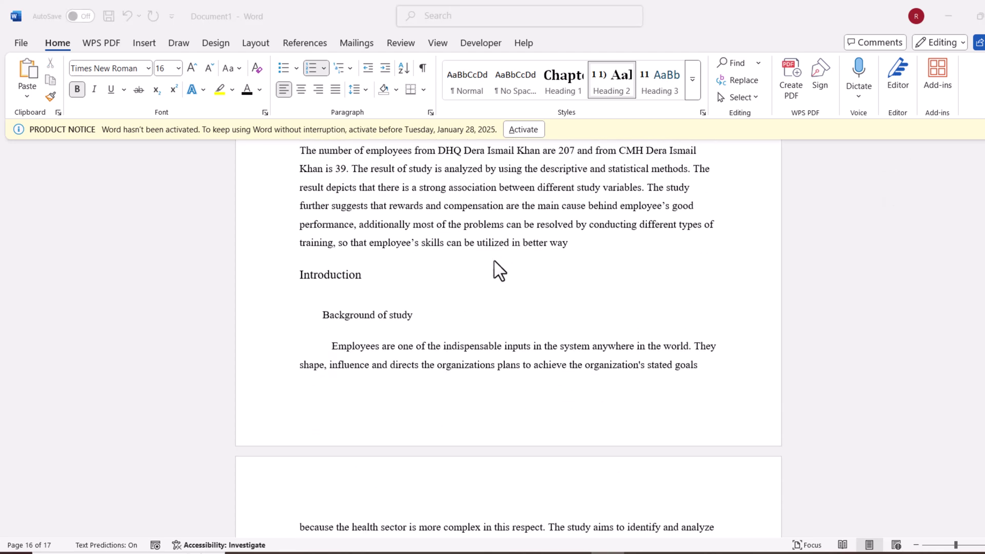
{"action": "scroll", "coordinate": [497, 268], "scroll_direction": "down", "scroll_amount": 3}
{"action": "scroll", "coordinate": [497, 268], "scroll_direction": "up", "scroll_amount": 1}
{"action": "left_click_drag", "start_coordinate": [364, 173], "coordinate": [294, 174]}
{"action": "left_click", "coordinate": [561, 82]}
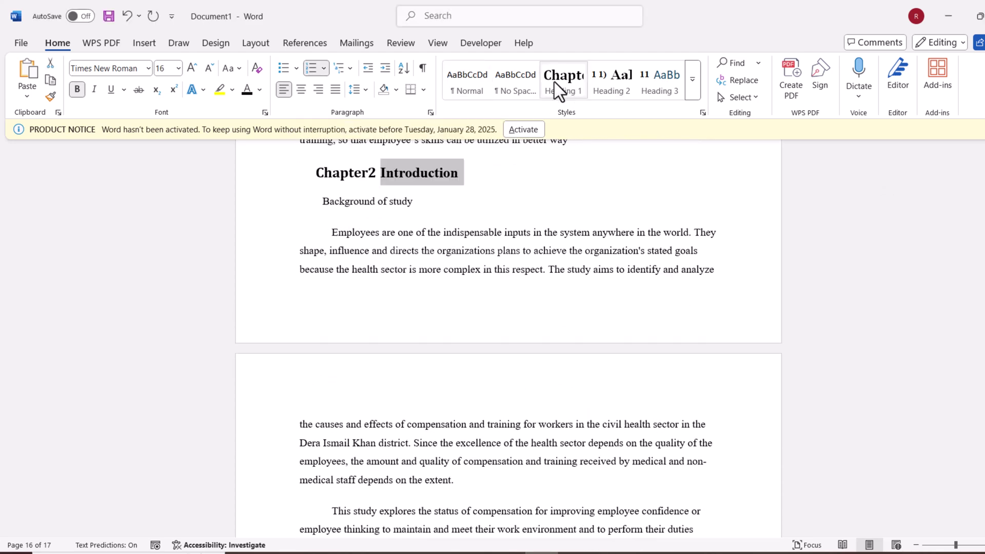
{"action": "left_click_drag", "start_coordinate": [407, 206], "coordinate": [337, 204]}
{"action": "left_click", "coordinate": [609, 85]}
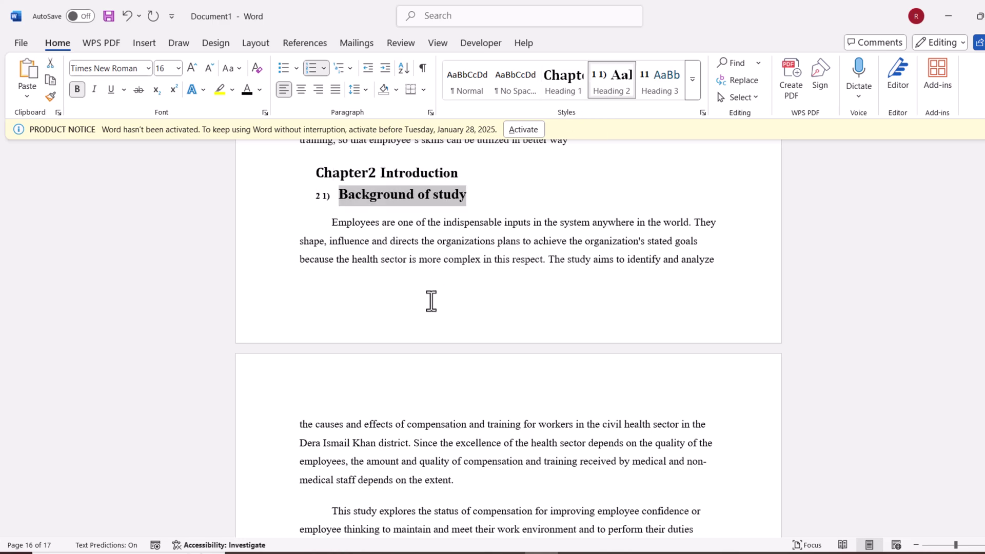
- Apply the Heading 2 style to The Problem Statement and The Significance of Study
{"action": "scroll", "coordinate": [431, 301], "scroll_direction": "down", "scroll_amount": 2}
{"action": "scroll", "coordinate": [431, 301], "scroll_direction": "down", "scroll_amount": 20}
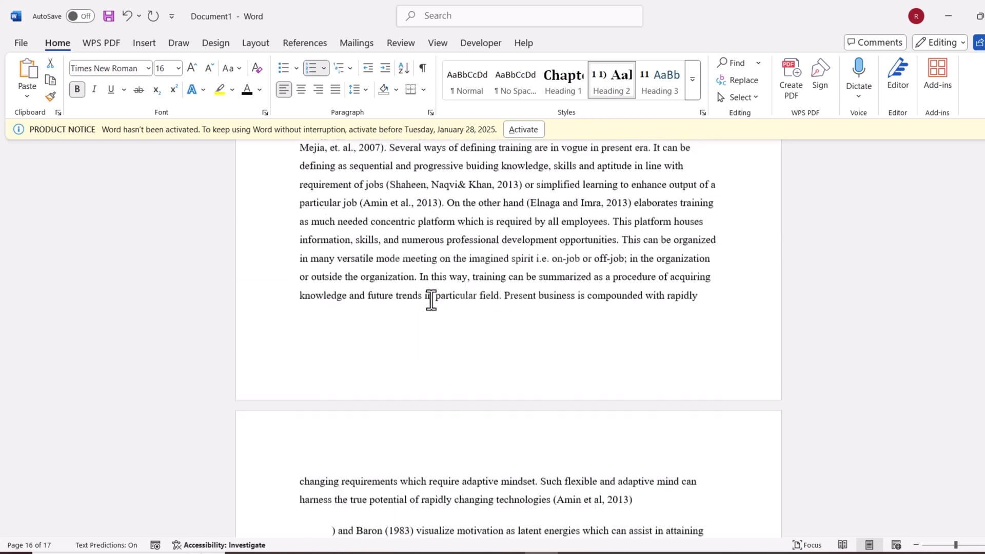
{"action": "left_click_drag", "start_coordinate": [402, 240], "coordinate": [299, 240]}
{"action": "left_click", "coordinate": [610, 85]}
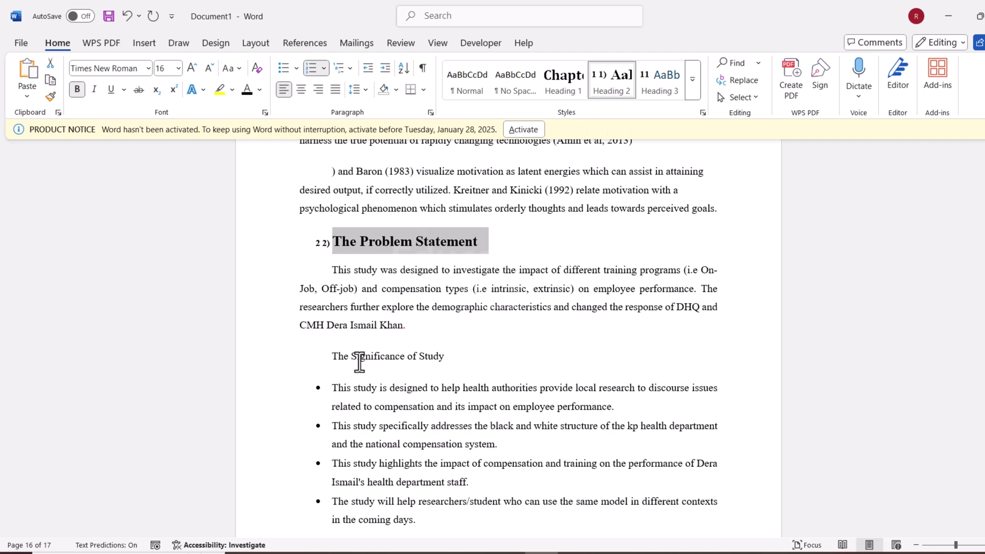
{"action": "scroll", "coordinate": [435, 263], "scroll_direction": "down", "scroll_amount": 2}
{"action": "left_click_drag", "start_coordinate": [435, 262], "coordinate": [330, 259]}
{"action": "left_click", "coordinate": [610, 85]}
- Apply the Heading 2 style to Limitations of the study and The Objectives of study
{"action": "scroll", "coordinate": [451, 435], "scroll_direction": "down", "scroll_amount": 1}
{"action": "left_click_drag", "start_coordinate": [408, 389], "coordinate": [277, 386]}
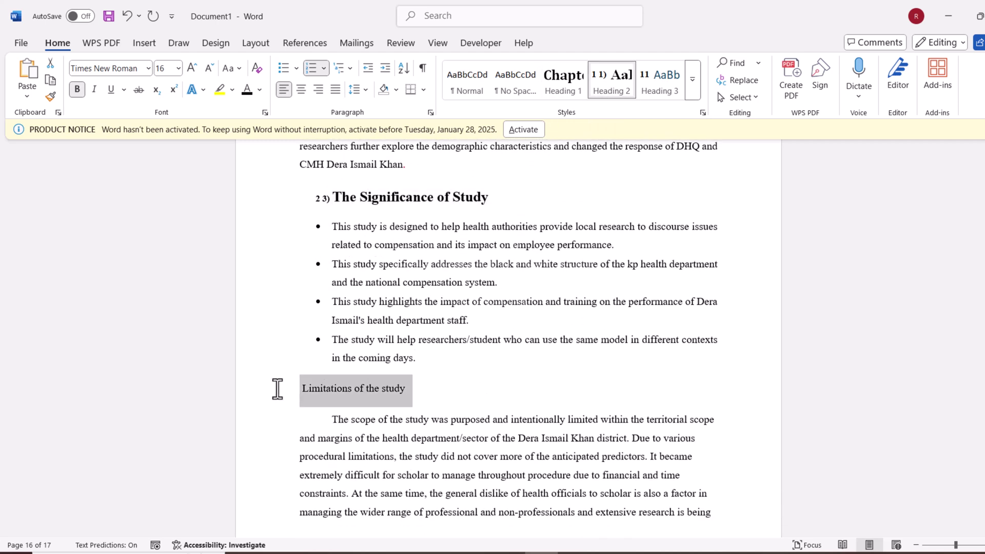
{"action": "left_click", "coordinate": [609, 84]}
{"action": "scroll", "coordinate": [384, 448], "scroll_direction": "down", "scroll_amount": 6}
{"action": "left_click_drag", "start_coordinate": [416, 374], "coordinate": [282, 374]}
{"action": "left_click", "coordinate": [609, 84]}
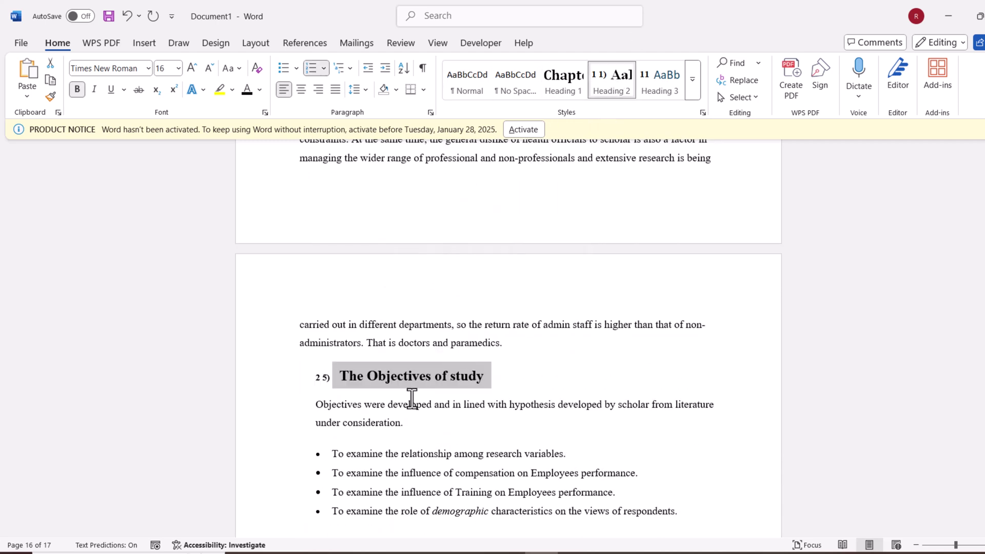
- Apply Heading 1 to the LITERATURE REVIEW heading and select The Compensation subheading below it
{"action": "scroll", "coordinate": [409, 398], "scroll_direction": "down", "scroll_amount": 4}
{"action": "left_click_drag", "start_coordinate": [412, 369], "coordinate": [300, 365]}
{"action": "left_click", "coordinate": [563, 82]}
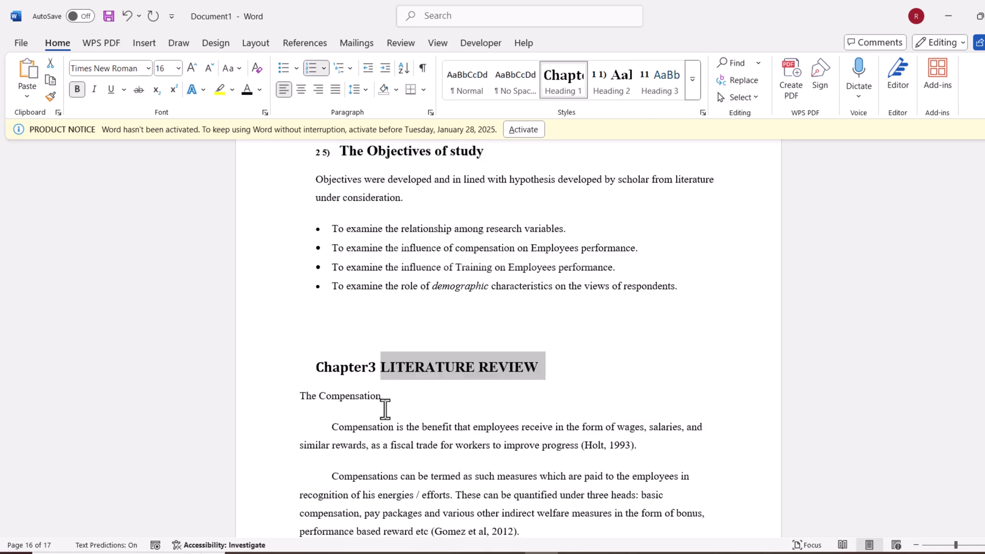
{"action": "left_click_drag", "start_coordinate": [385, 396], "coordinate": [301, 396]}
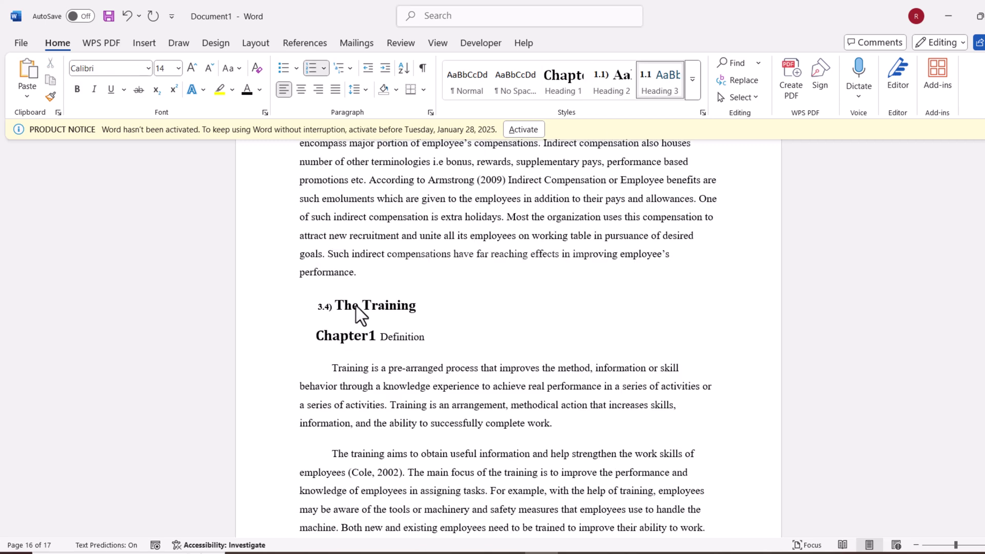
- Apply Heading 1 to The Training and Heading 2 to the Definition subheading below it
{"action": "triple_click", "coordinate": [356, 306]}
{"action": "key", "text": "ctrl+alt+1"}
{"action": "left_click", "coordinate": [378, 333]}
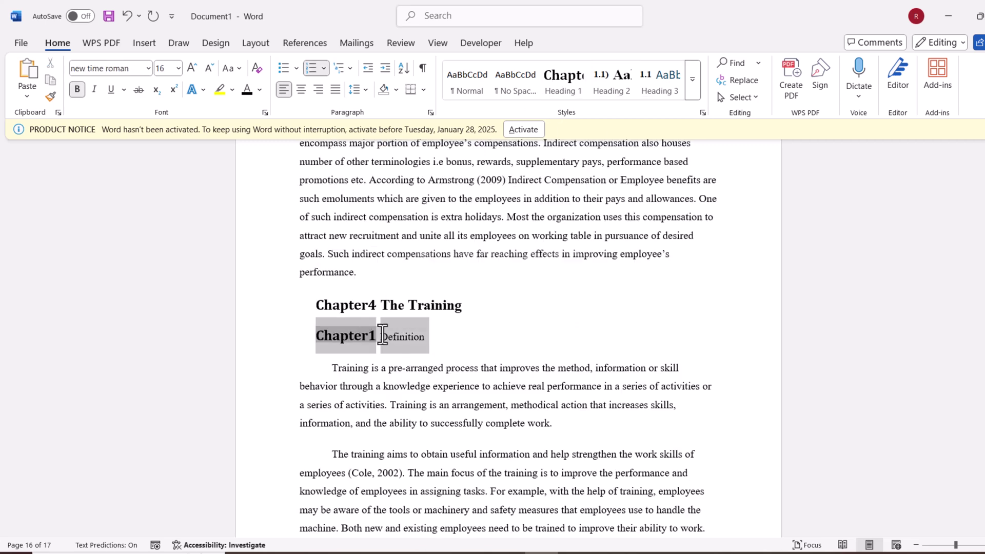
{"action": "key", "text": "ctrl+alt+2"}
- Set the font size of the Definition and Different methods of training subheadings to 10
{"action": "scroll", "coordinate": [337, 355], "scroll_direction": "down", "scroll_amount": 1}
{"action": "left_click_drag", "start_coordinate": [400, 294], "coordinate": [334, 293]}
{"action": "left_click", "coordinate": [178, 68]}
{"action": "left_click", "coordinate": [169, 117]}
{"action": "scroll", "coordinate": [385, 341], "scroll_direction": "down", "scroll_amount": 12}
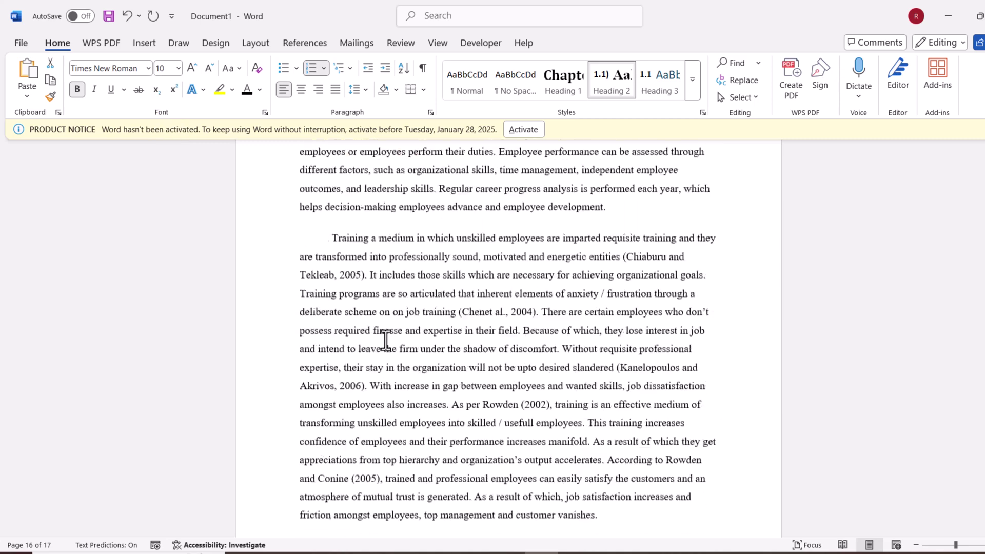
{"action": "left_click_drag", "start_coordinate": [517, 311], "coordinate": [333, 312]}
{"action": "key", "text": "F4"}
- Try applying the Heading 2 style to the On the job training subheading, and undo it
{"action": "left_click", "coordinate": [287, 473]}
{"action": "left_click", "coordinate": [604, 87]}
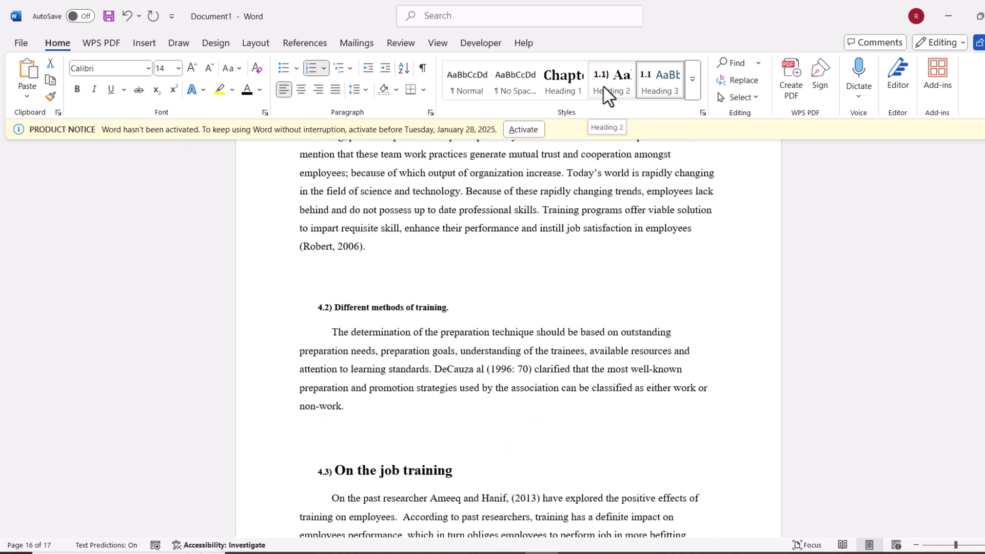
{"action": "key", "text": "ctrl+z"}
- Format the On the job training subheading as Times New Roman, bold, size 10
{"action": "double_click", "coordinate": [388, 308]}
{"action": "triple_click", "coordinate": [375, 468]}
{"action": "left_click", "coordinate": [178, 69]}
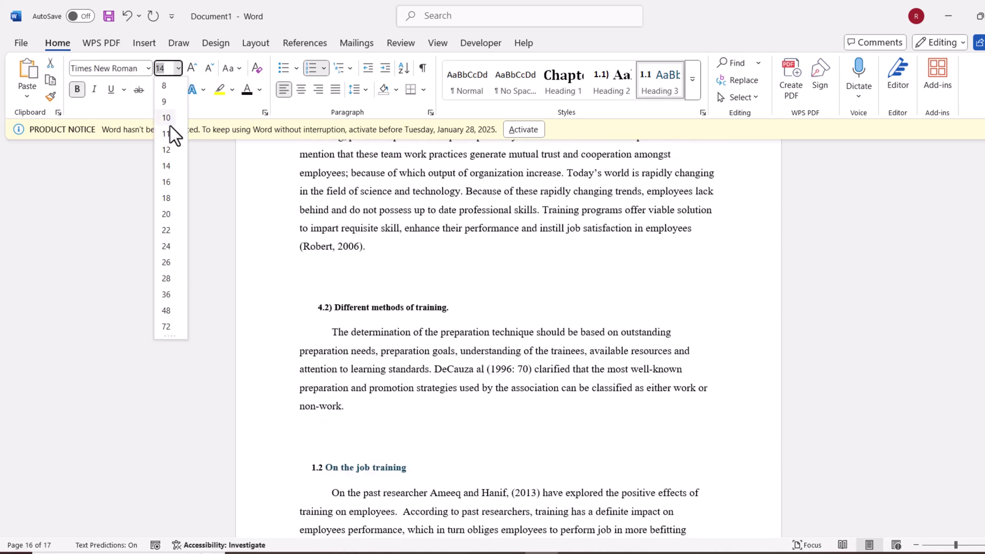
{"action": "left_click", "coordinate": [170, 124]}
- Format the Off the job training subheading as Times New Roman, bold, size 10
{"action": "scroll", "coordinate": [453, 397], "scroll_direction": "down", "scroll_amount": 10}
{"action": "scroll", "coordinate": [453, 398], "scroll_direction": "down", "scroll_amount": 9}
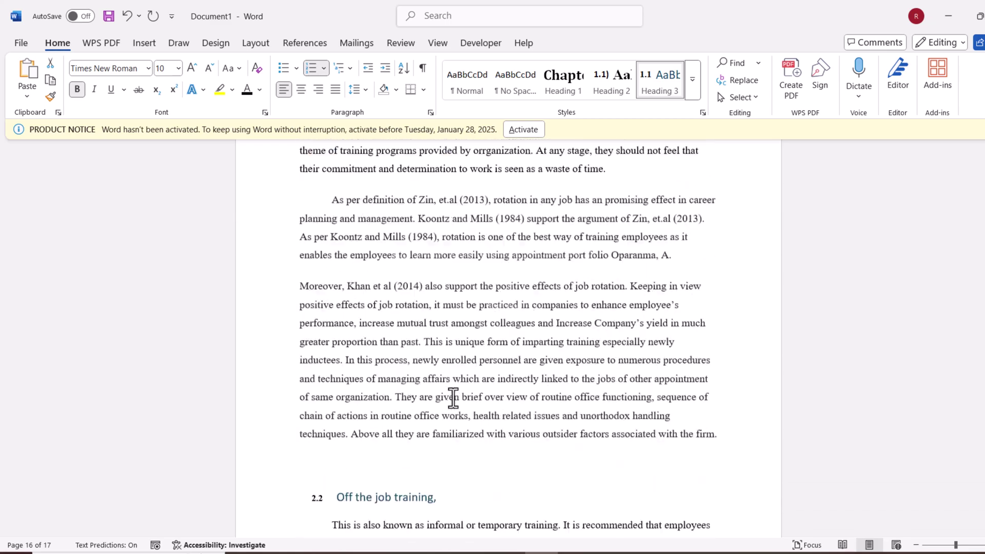
{"action": "triple_click", "coordinate": [400, 401]}
{"action": "left_click", "coordinate": [178, 68]}
{"action": "left_click", "coordinate": [170, 114]}
{"action": "scroll", "coordinate": [369, 392], "scroll_direction": "down", "scroll_amount": 10}
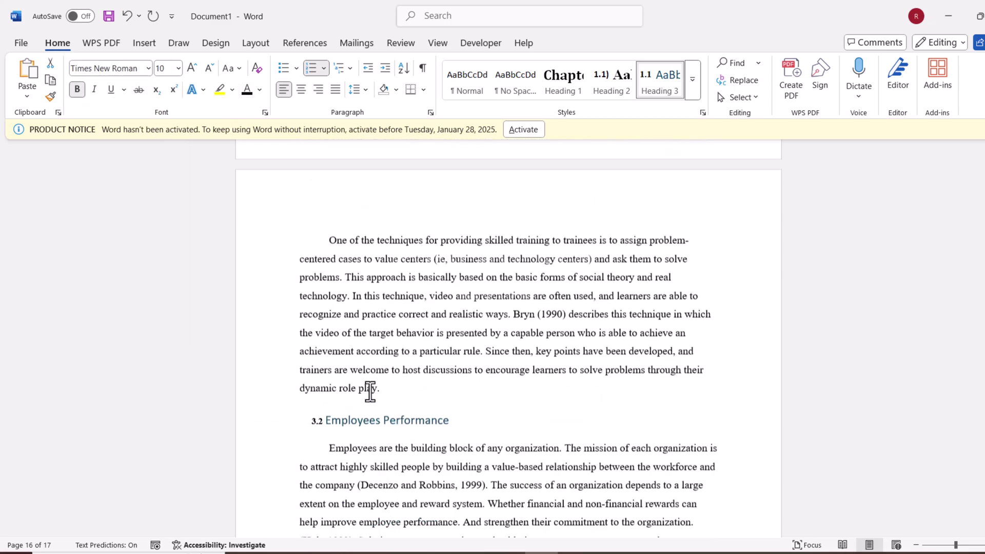
- Try the Heading 2 style with font size 10 on the Employees Performance subheading
{"action": "left_click_drag", "start_coordinate": [448, 323], "coordinate": [318, 325]}
{"action": "left_click", "coordinate": [611, 82]}
{"action": "left_click", "coordinate": [178, 69]}
{"action": "left_click", "coordinate": [169, 118]}
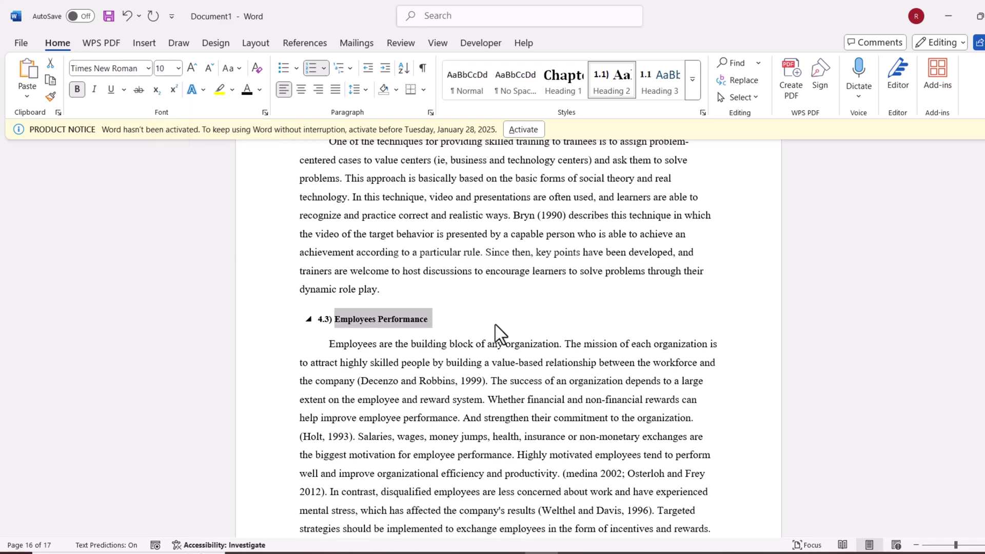
- Apply the Heading 3 style to the Employees Performance subheading and format it as bold Times New Roman
{"action": "left_click", "coordinate": [652, 83]}
{"action": "left_click", "coordinate": [122, 72]}
{"action": "type", "text": "Times New Roman"}
{"action": "key", "text": "Return"}
{"action": "key", "text": "ctrl+b"}
- Select the Chapter2 Introduction heading and show the document's Navigation pane
{"action": "scroll", "coordinate": [485, 307], "scroll_direction": "down", "scroll_amount": 6}
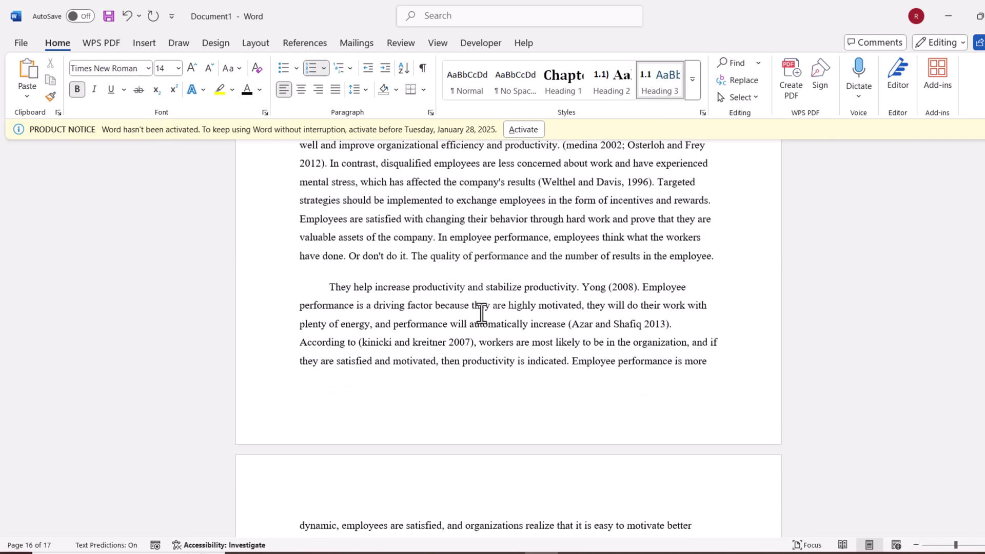
{"action": "left_click_drag", "start_coordinate": [982, 487], "coordinate": [980, 177]}
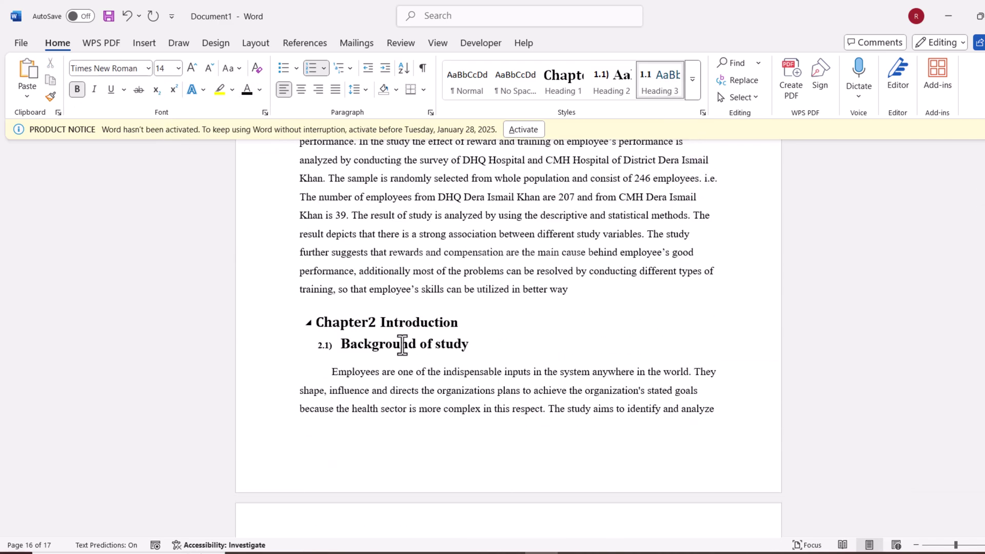
{"action": "left_click", "coordinate": [405, 322]}
{"action": "triple_click", "coordinate": [404, 323]}
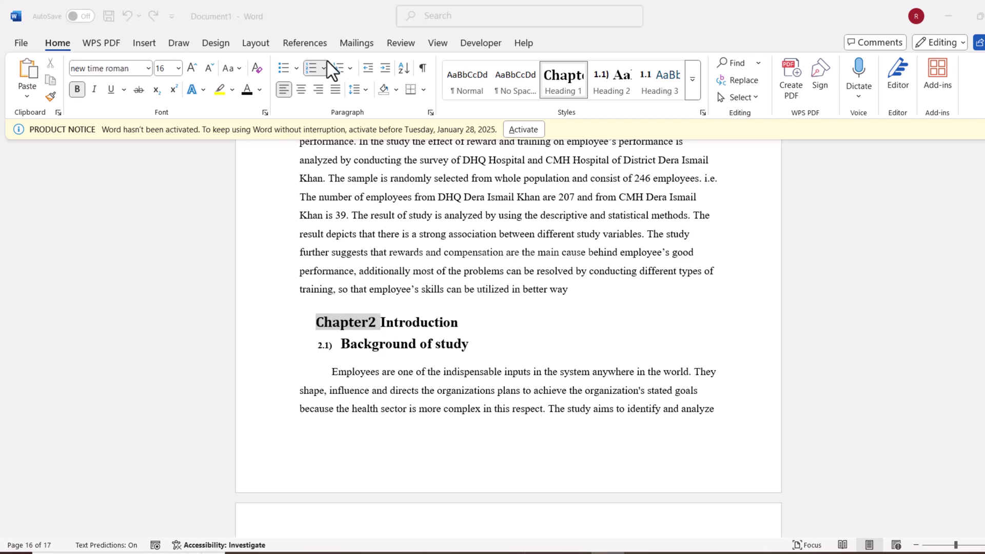
{"action": "left_click", "coordinate": [435, 44]}
{"action": "left_click", "coordinate": [339, 97]}
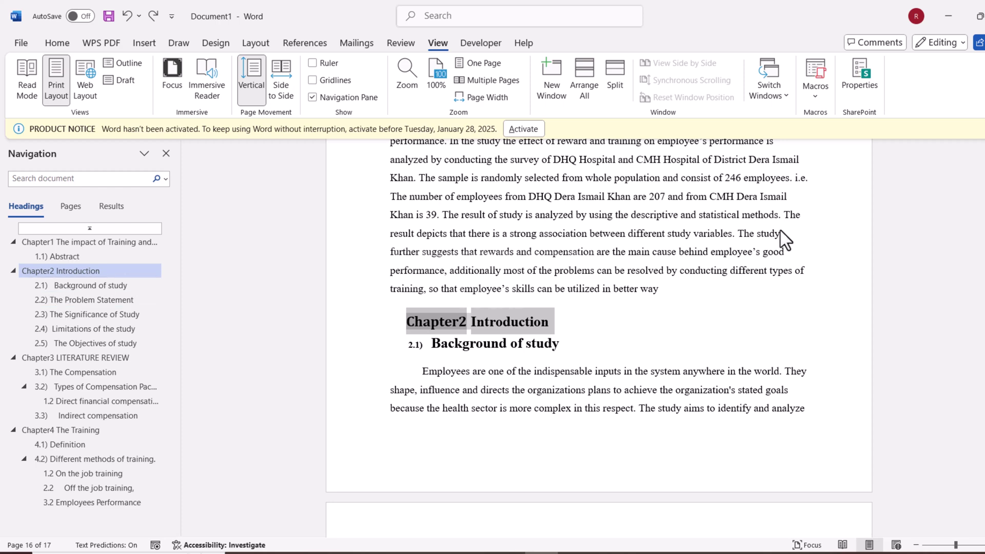
- Check heading navigation by jumping to Chapters 1, 3 and 4 and Background of study, and collapse and re-expand Chapter2 in the outline
{"action": "left_click", "coordinate": [63, 242]}
{"action": "left_click", "coordinate": [75, 354]}
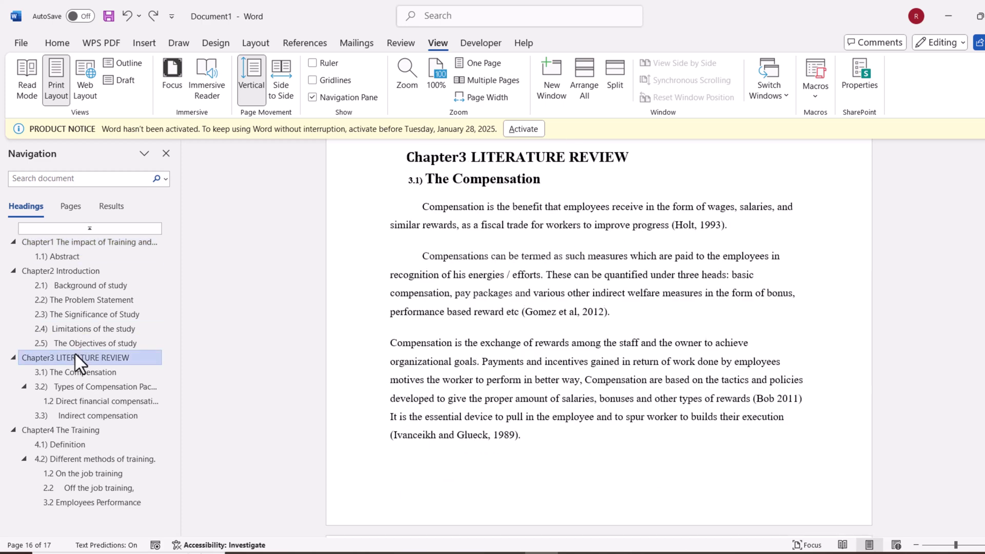
{"action": "left_click", "coordinate": [71, 431]}
{"action": "left_click", "coordinate": [54, 287]}
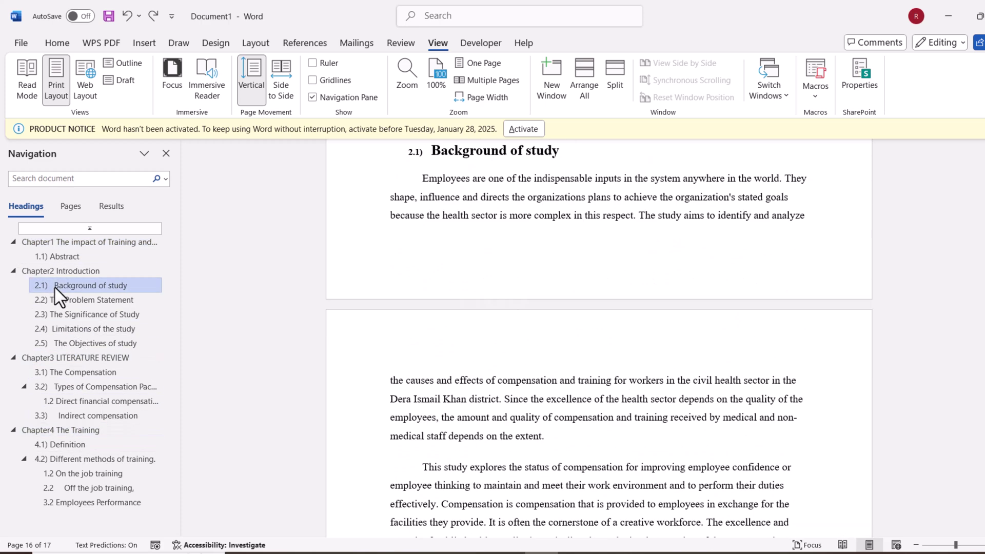
{"action": "left_click", "coordinate": [14, 270]}
{"action": "left_click", "coordinate": [14, 270]}
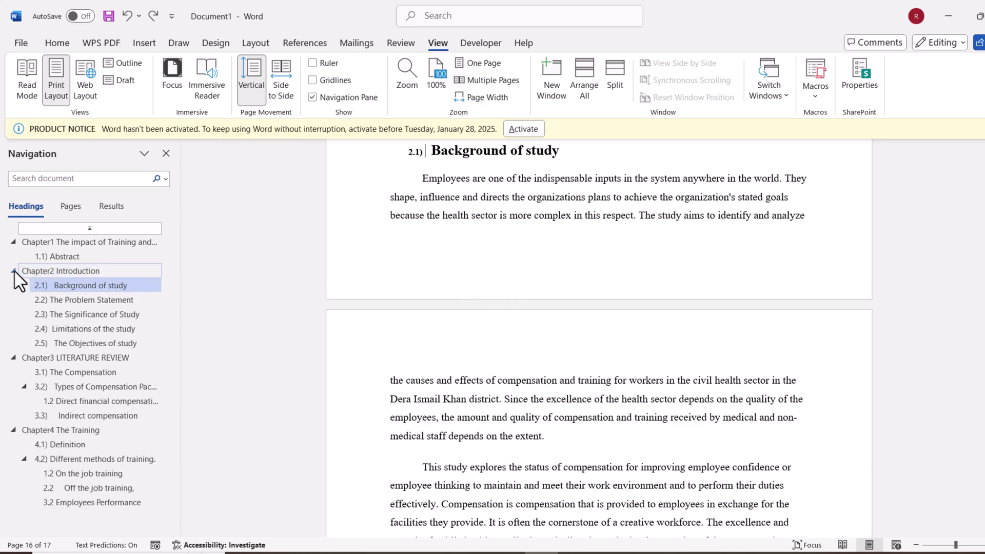